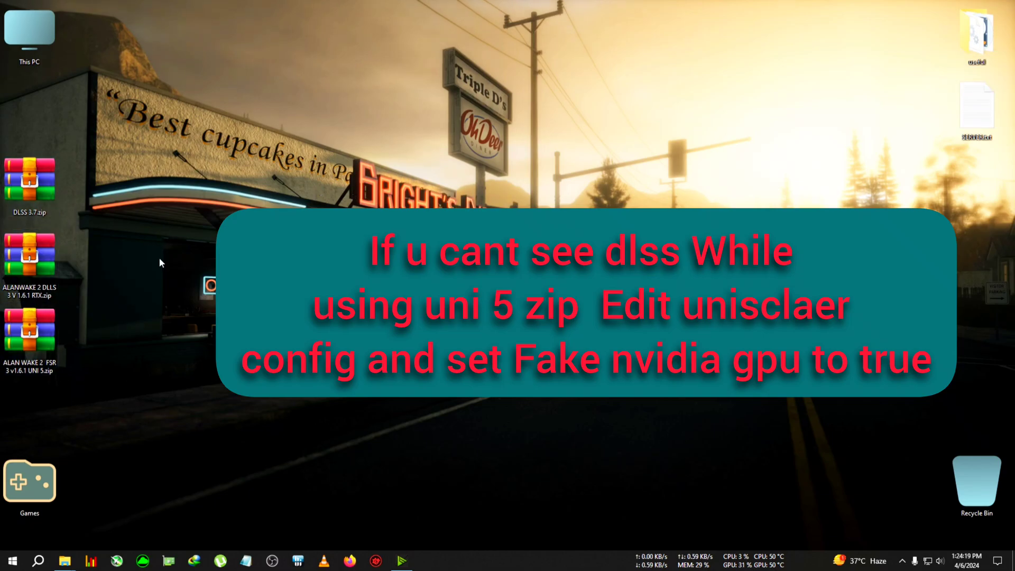
{"action": "left_click_drag", "start_coordinate": [29, 254], "coordinate": [143, 255]}
{"action": "left_click_drag", "start_coordinate": [29, 331], "coordinate": [148, 330]}
{"action": "left_click_drag", "start_coordinate": [133, 270], "coordinate": [26, 267]}
{"action": "left_click_drag", "start_coordinate": [148, 331], "coordinate": [29, 333]}
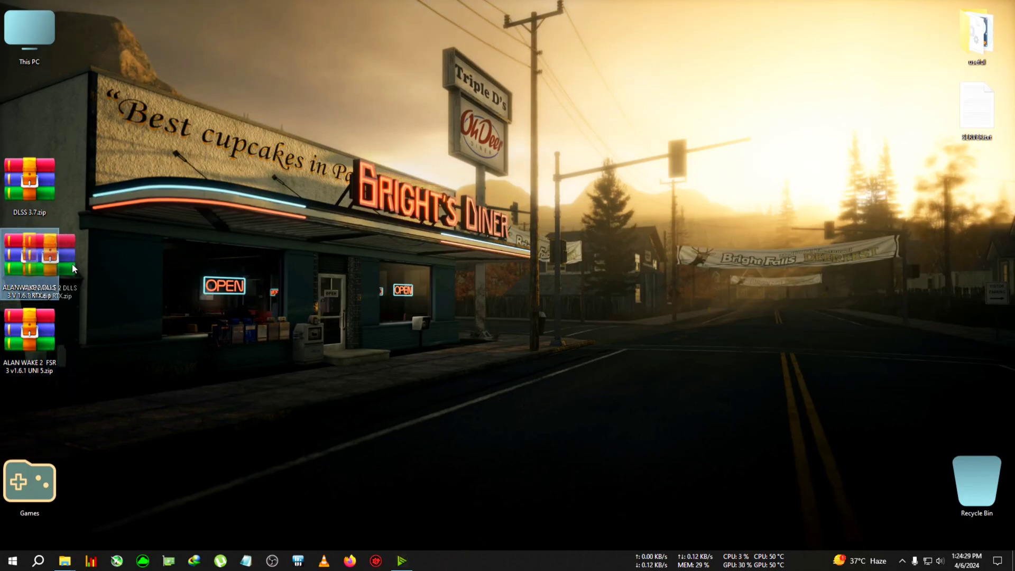
Move the ALAN WAKE 2 FSR 3 v1.6.1 UNI 5 and ALANWAKE 2 DLLS 3 V 1.6.1 RTX archives to the desktop's top row, leaving a gap between them.
{"action": "left_click_drag", "start_coordinate": [42, 334], "coordinate": [201, 94]}
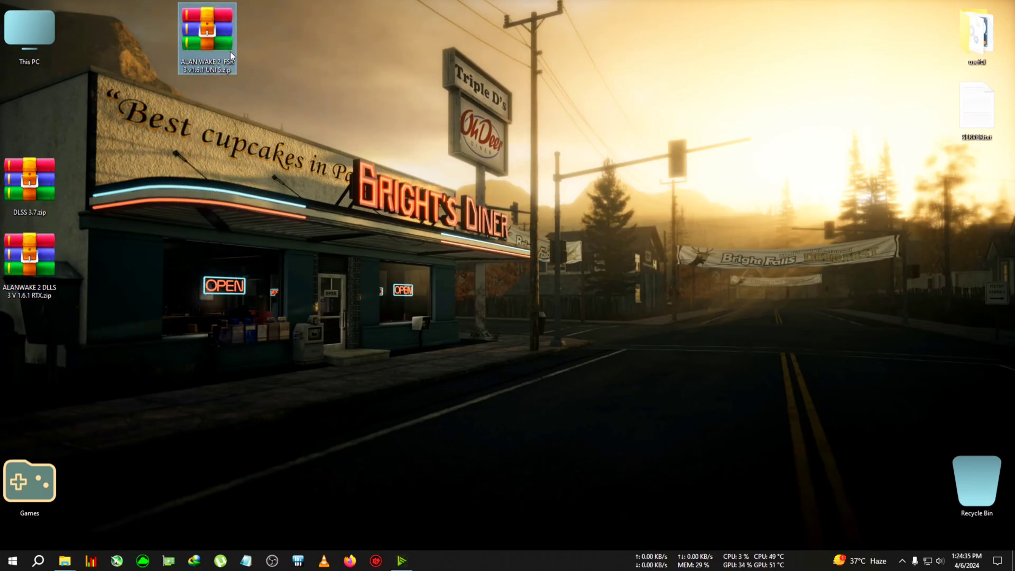
{"action": "left_click_drag", "start_coordinate": [195, 24], "coordinate": [135, 100]}
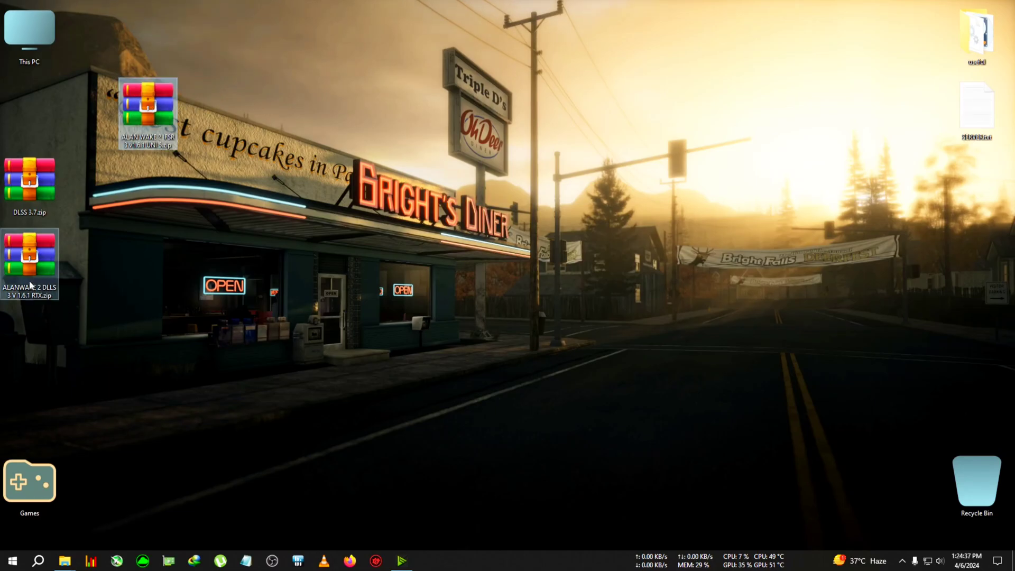
{"action": "left_click_drag", "start_coordinate": [29, 259], "coordinate": [261, 64]}
{"action": "left_click_drag", "start_coordinate": [160, 92], "coordinate": [161, 17]}
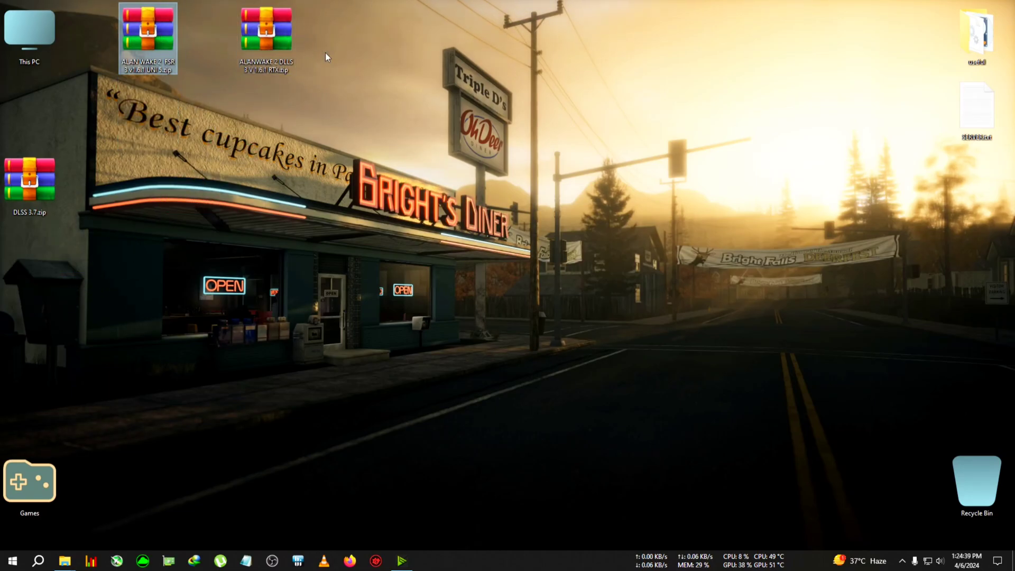
{"action": "left_click", "coordinate": [262, 48]}
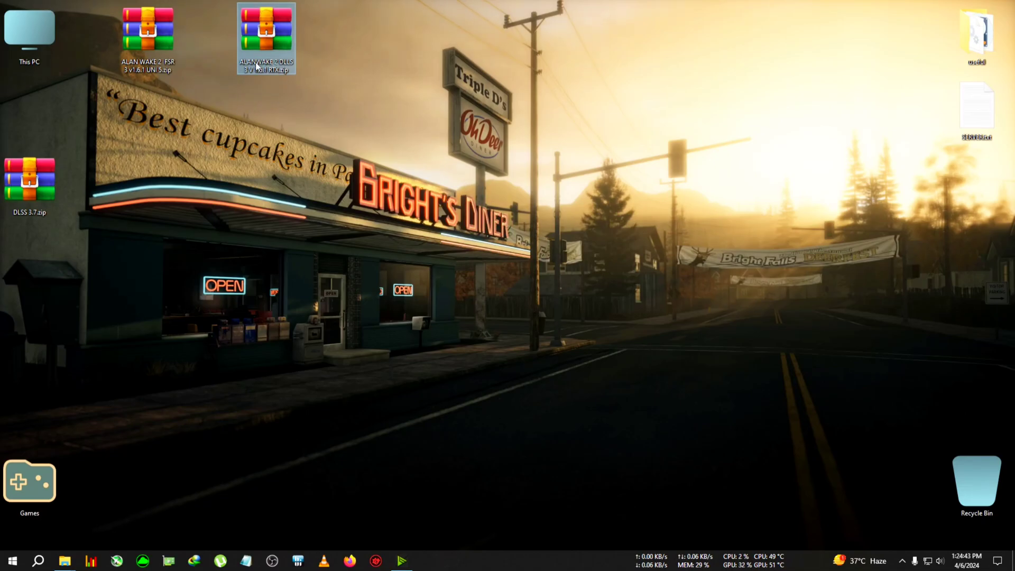
{"action": "left_click", "coordinate": [154, 48]}
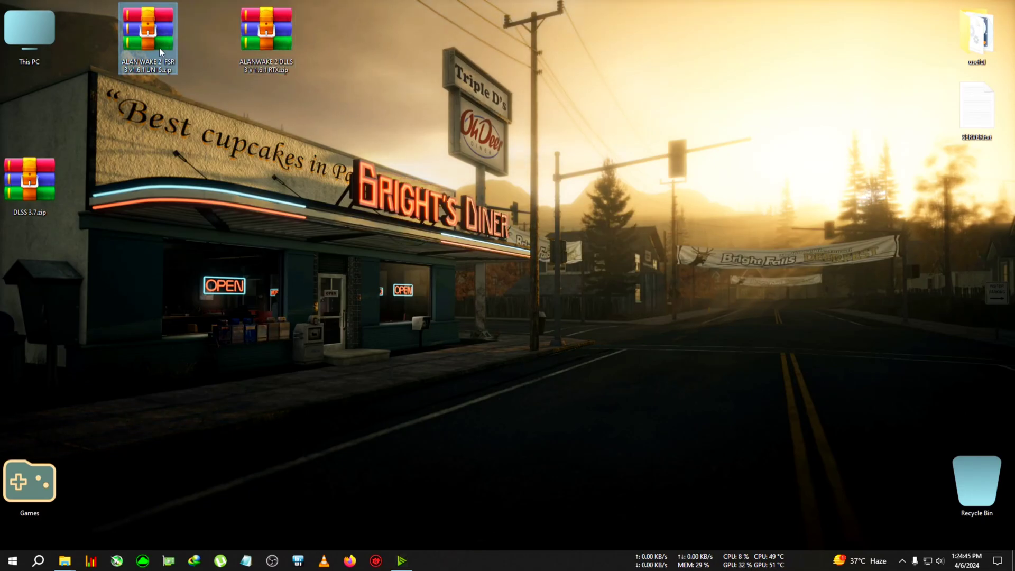
Place DLSS 3.7.zip directly beside the ALANWAKE 2 DLLS 3 V 1.6.1 RTX archive in the desktop's top row.
{"action": "left_click_drag", "start_coordinate": [43, 197], "coordinate": [384, 43]}
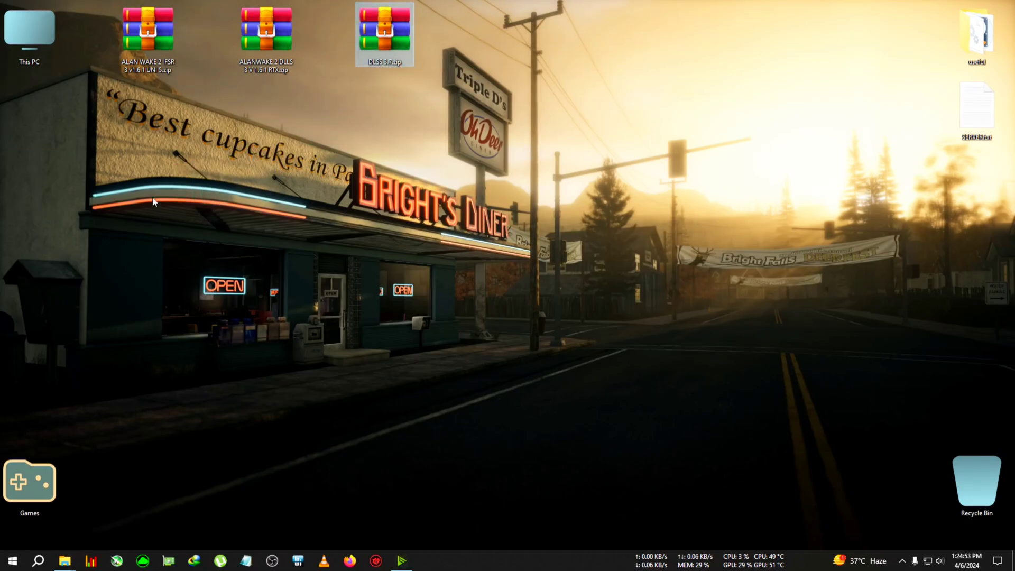
{"action": "left_click_drag", "start_coordinate": [221, 19], "coordinate": [296, 82]}
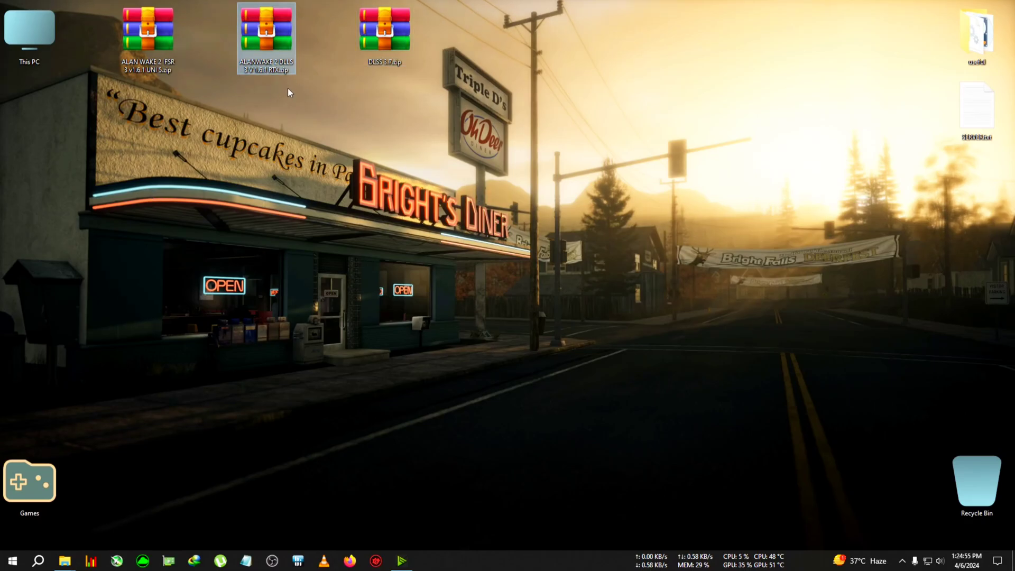
{"action": "left_click_drag", "start_coordinate": [213, 17], "coordinate": [324, 48]}
{"action": "left_click", "coordinate": [414, 106]}
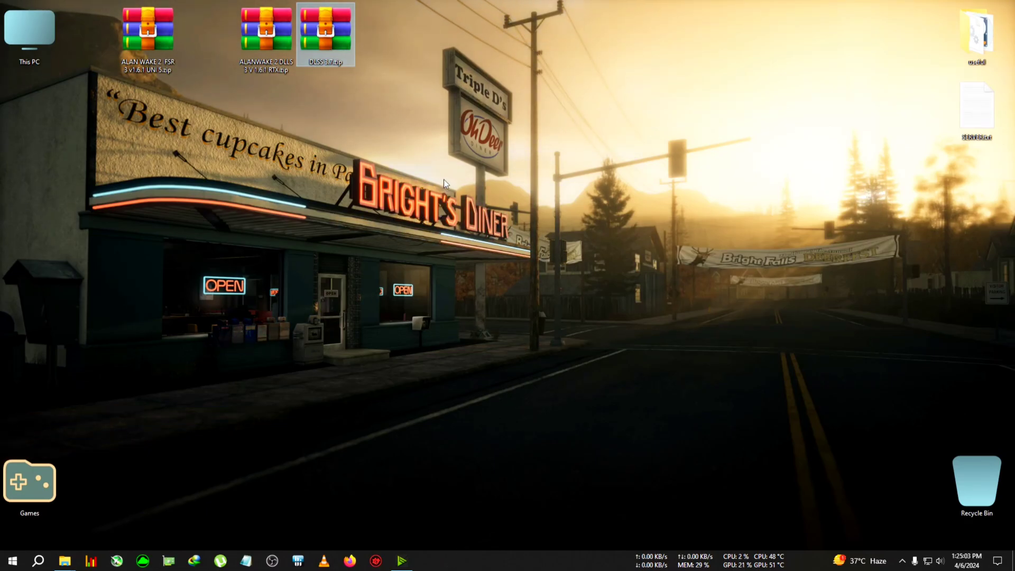
{"action": "left_click_drag", "start_coordinate": [393, 113], "coordinate": [268, 46]}
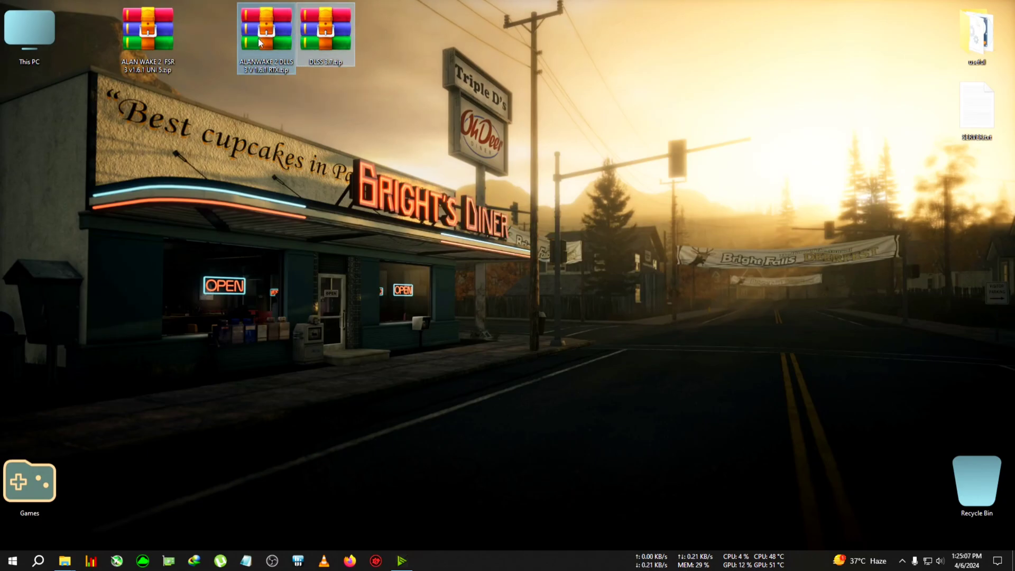
{"action": "left_click", "coordinate": [321, 32]}
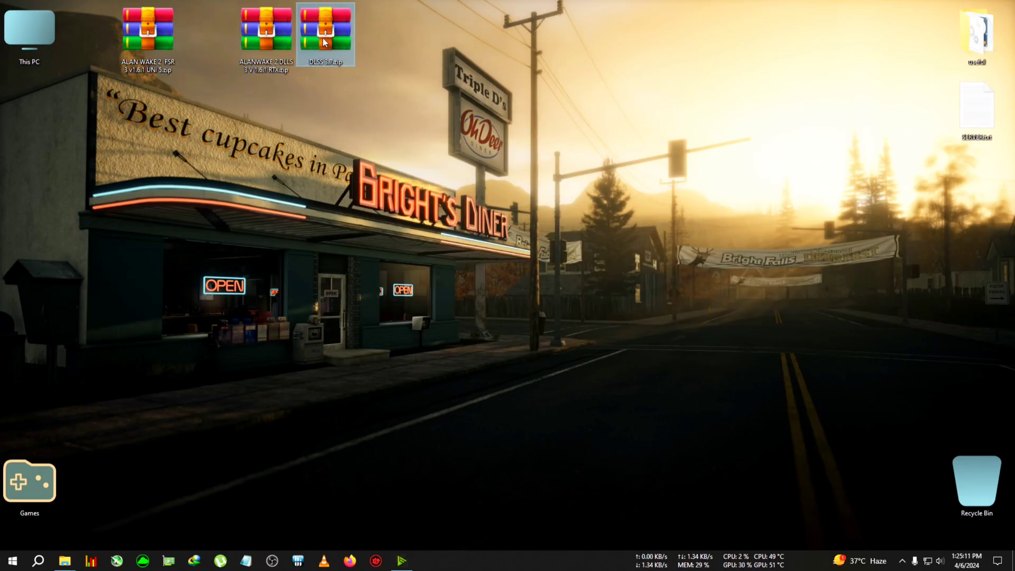
{"action": "left_click", "coordinate": [264, 50]}
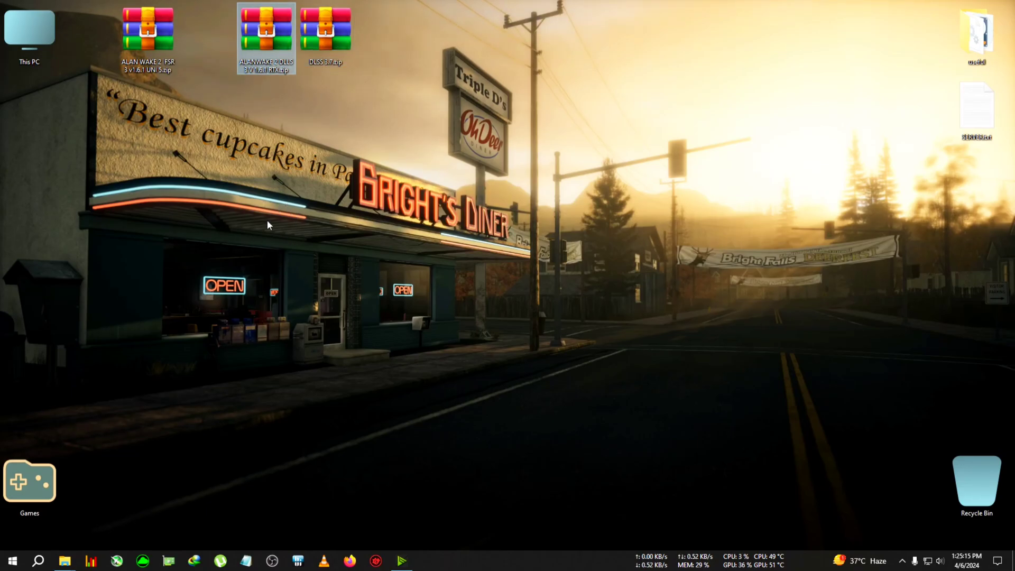
Extract the ALANWAKE 2 DLLS 3 V 1.6.1 RTX and DLSS 3.7 archives into their own folders and stack those folders below This PC.
{"action": "right_click", "coordinate": [276, 36]}
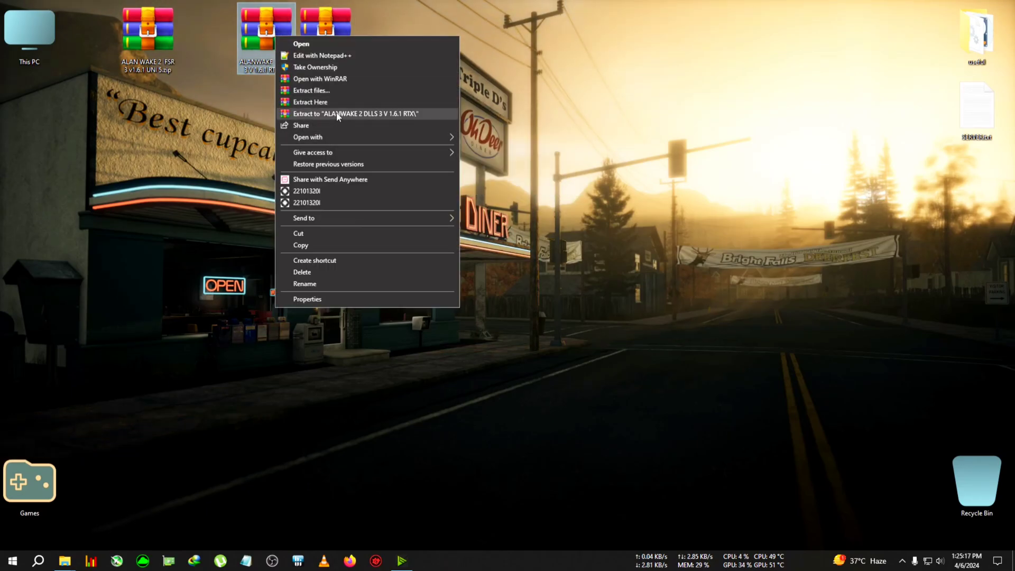
{"action": "left_click", "coordinate": [337, 115]}
{"action": "right_click", "coordinate": [323, 56]}
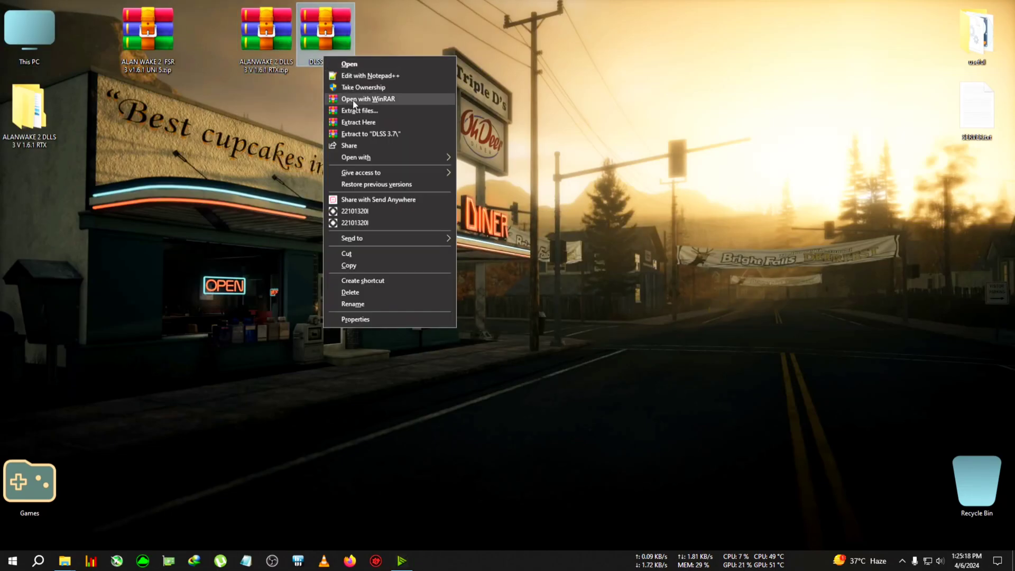
{"action": "left_click", "coordinate": [372, 135]}
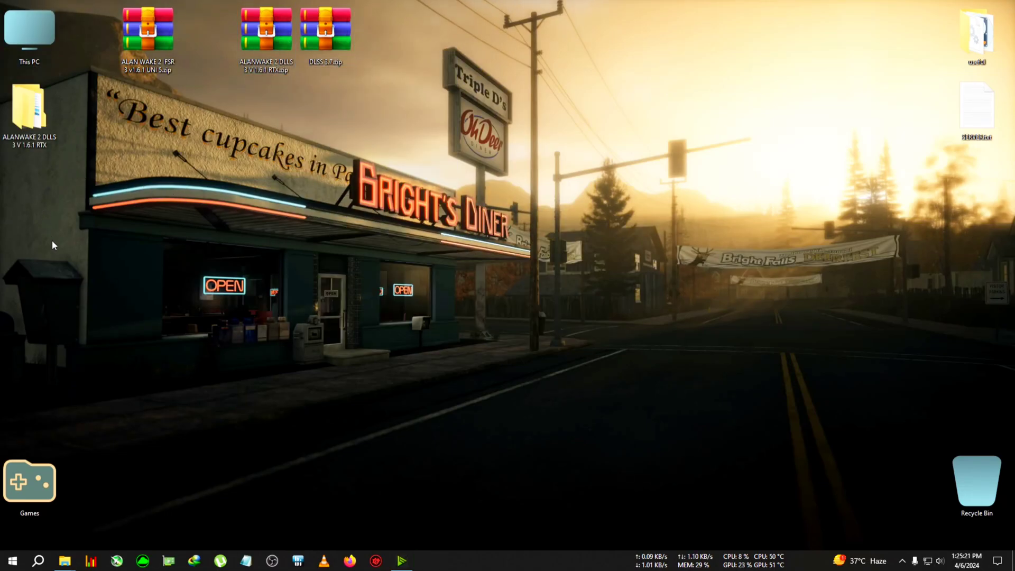
{"action": "left_click_drag", "start_coordinate": [36, 191], "coordinate": [35, 261]}
{"action": "left_click_drag", "start_coordinate": [42, 121], "coordinate": [39, 191]}
{"action": "left_click", "coordinate": [31, 45]}
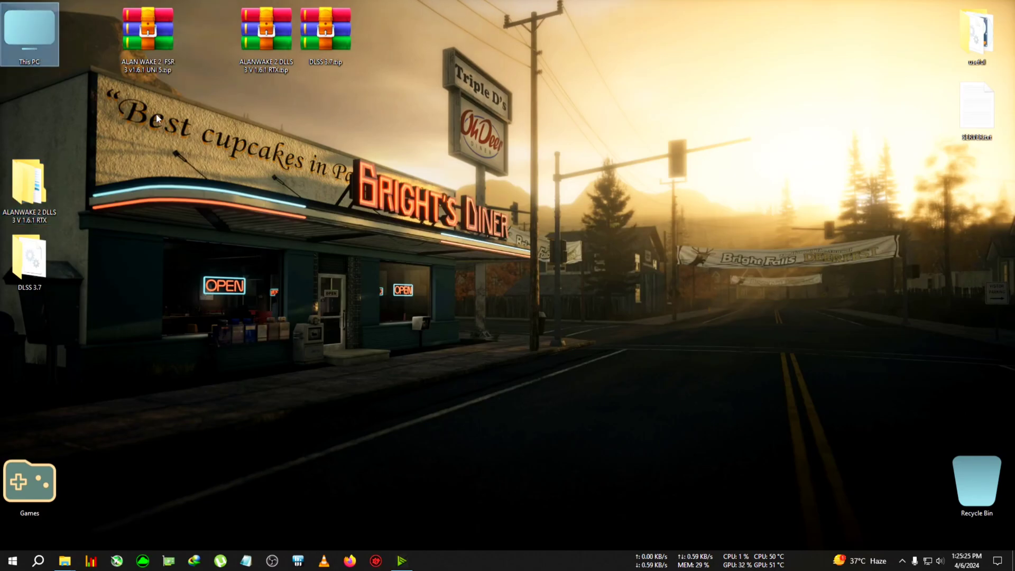
Open the Alan Wake 2 installation folder through the file location of its shortcut in the Games folder.
{"action": "double_click", "coordinate": [53, 473]}
{"action": "left_click_drag", "start_coordinate": [506, 160], "coordinate": [398, 142]}
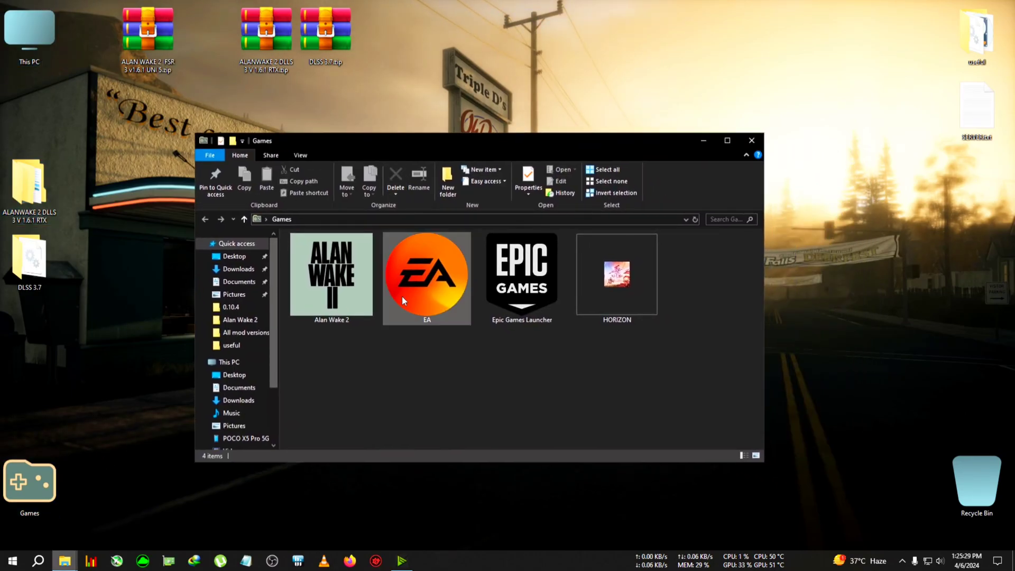
{"action": "right_click", "coordinate": [339, 257]}
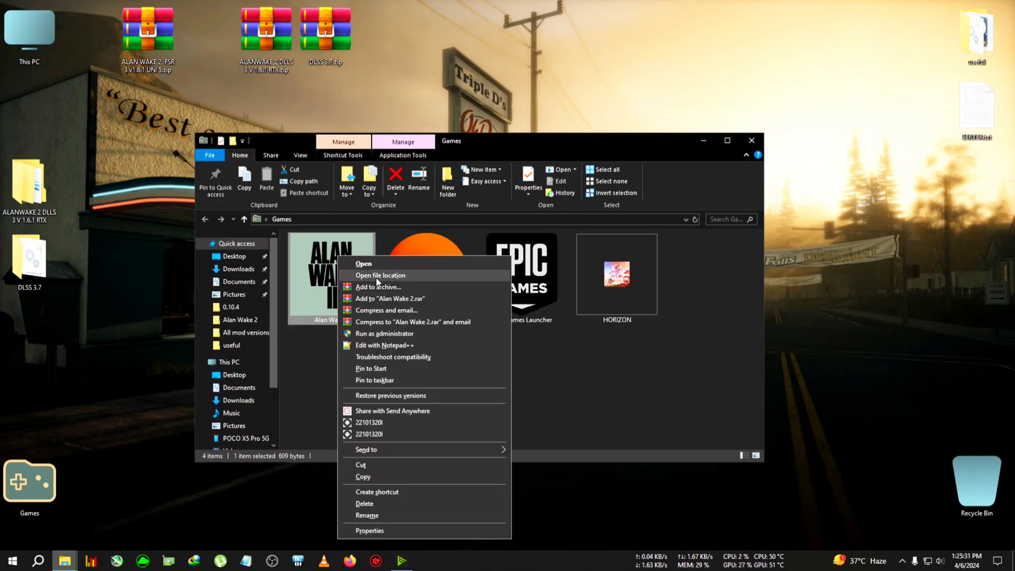
{"action": "left_click", "coordinate": [378, 277]}
{"action": "left_click_drag", "start_coordinate": [574, 144], "coordinate": [659, 104]}
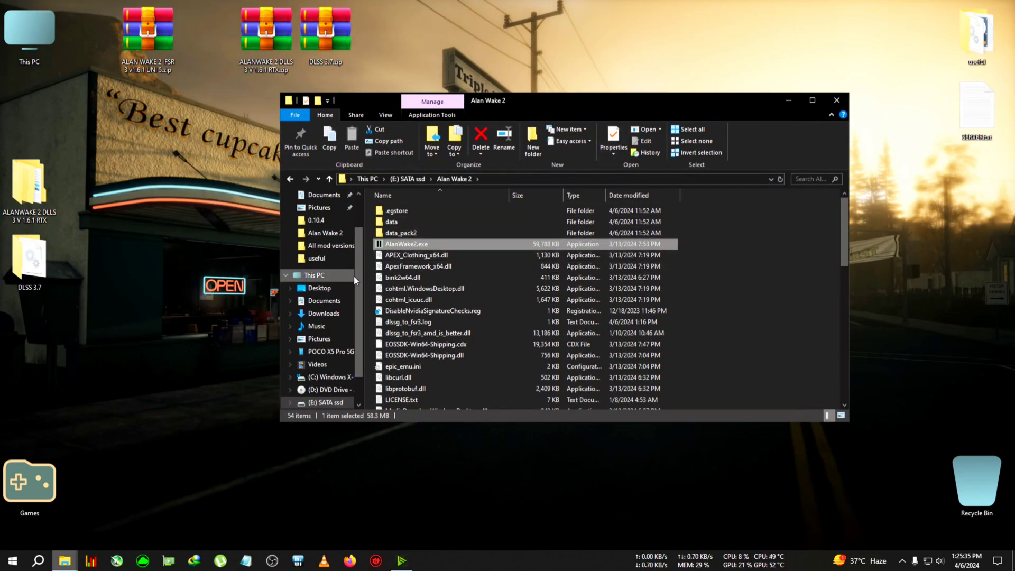
{"action": "left_click_drag", "start_coordinate": [516, 101], "coordinate": [392, 126]}
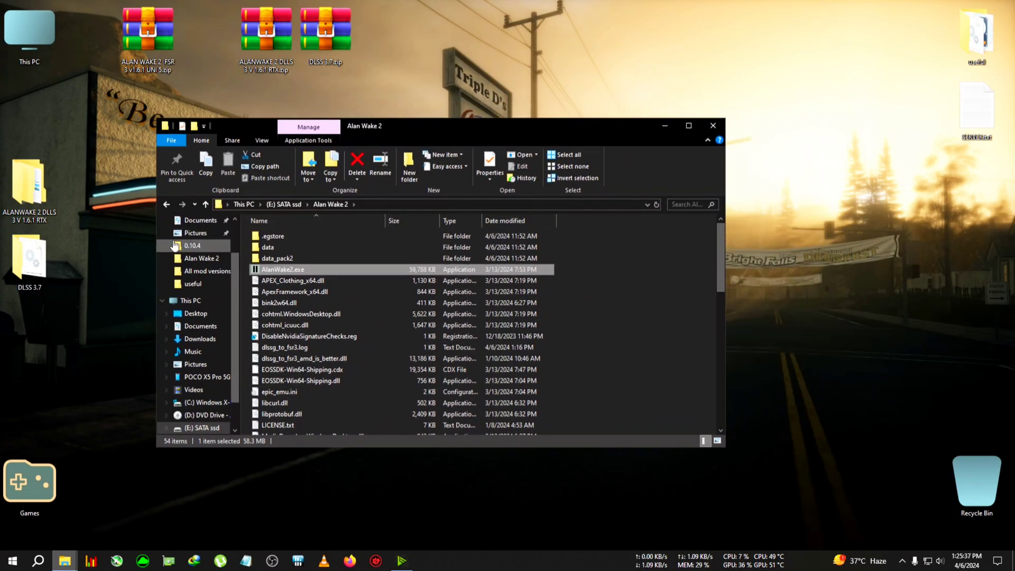
{"action": "left_click_drag", "start_coordinate": [234, 128], "coordinate": [271, 121]}
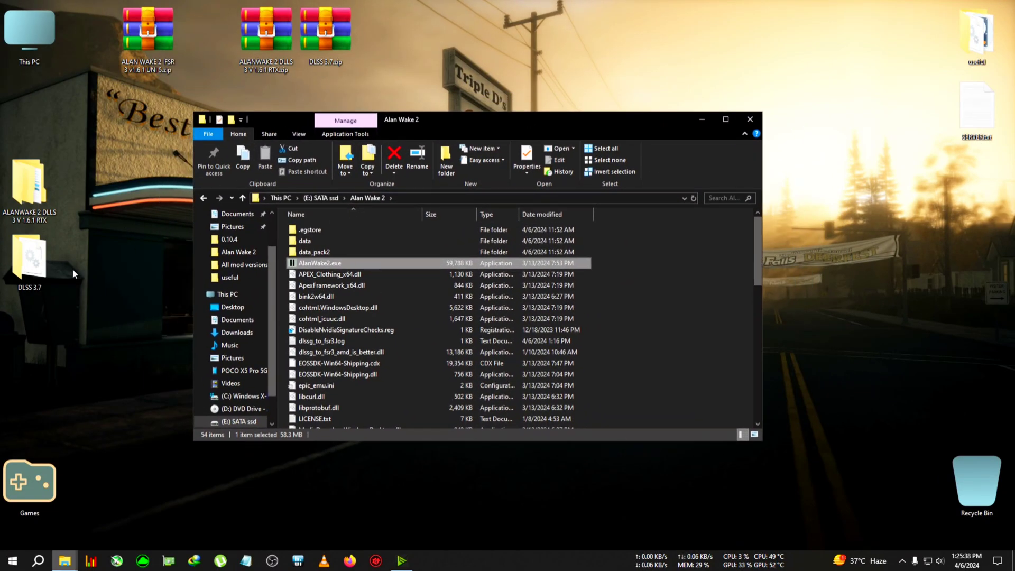
Copy nvngx_dlss.dll from the extracted DLSS 3.7 folder into the Alan Wake 2 game folder, replacing the existing file.
{"action": "double_click", "coordinate": [37, 267]}
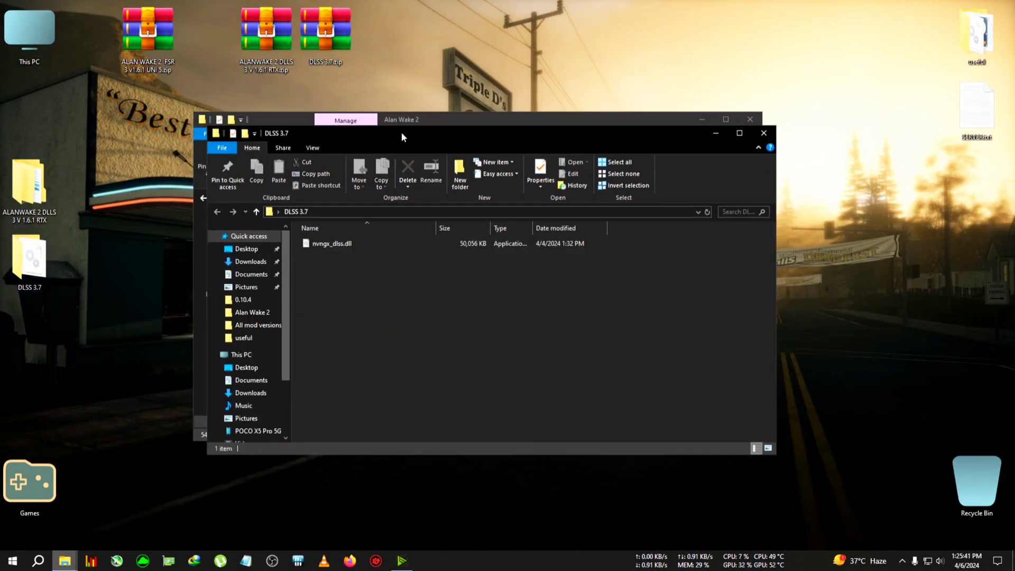
{"action": "left_click_drag", "start_coordinate": [401, 133], "coordinate": [765, 108]}
{"action": "left_click_drag", "start_coordinate": [495, 122], "coordinate": [402, 119]}
{"action": "left_click", "coordinate": [742, 244]}
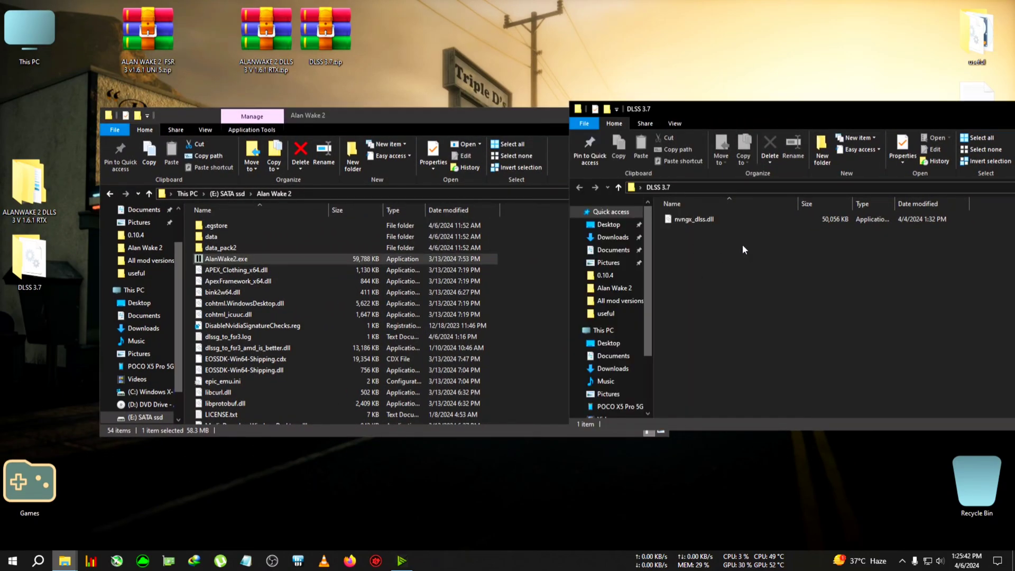
{"action": "left_click", "coordinate": [680, 223]}
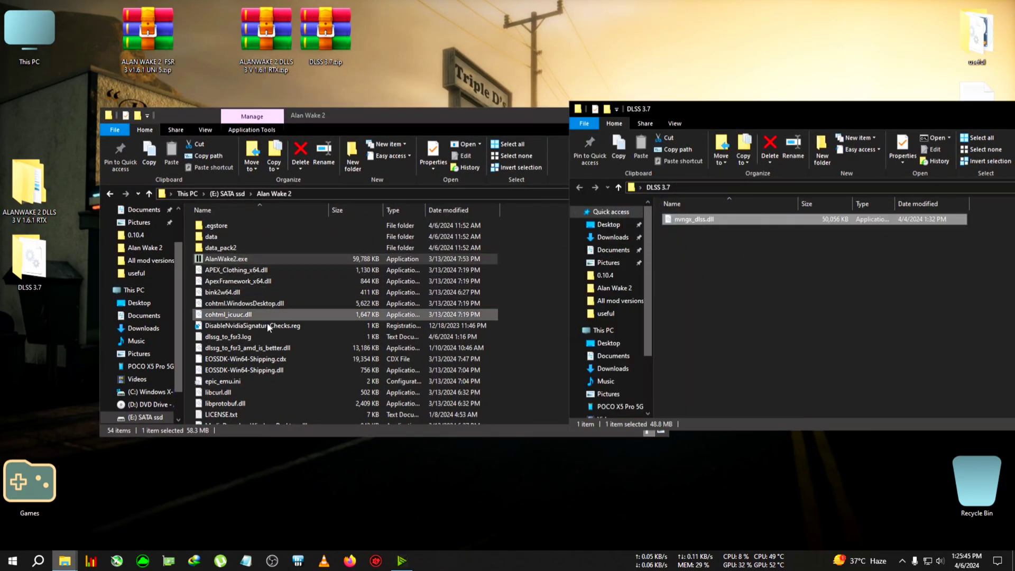
{"action": "left_click", "coordinate": [509, 315]}
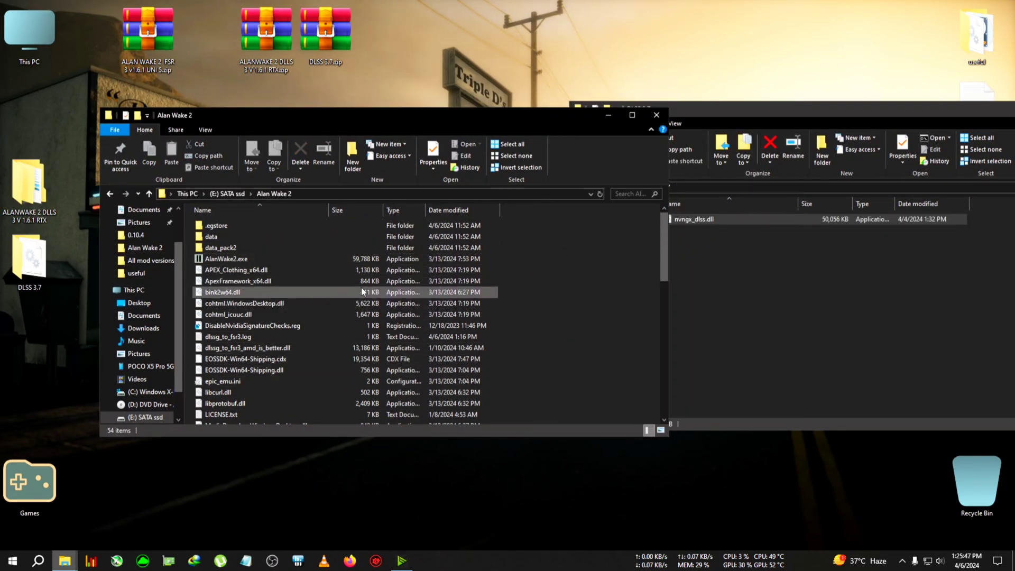
{"action": "left_click_drag", "start_coordinate": [697, 220], "coordinate": [569, 316]}
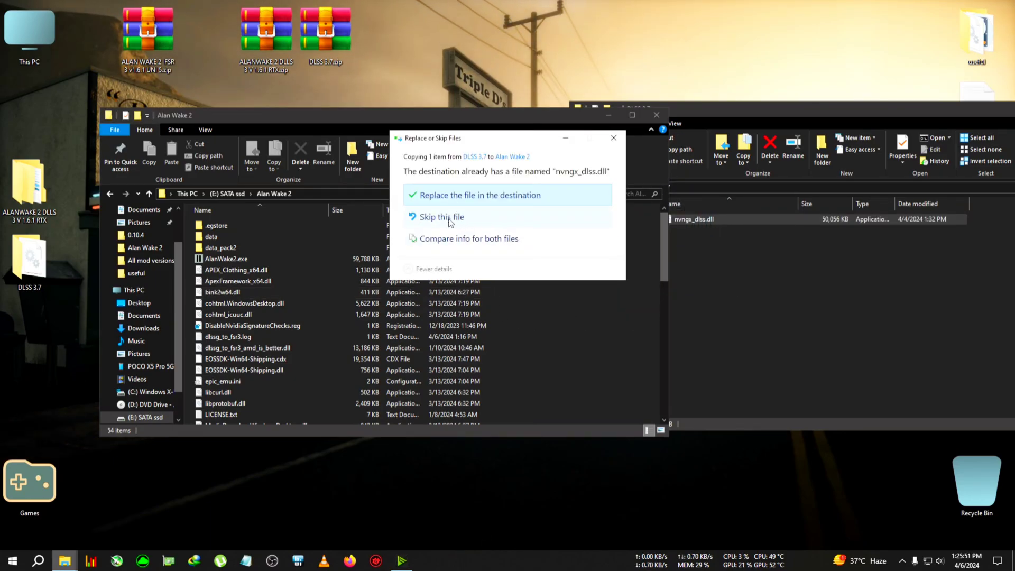
{"action": "left_click", "coordinate": [440, 197]}
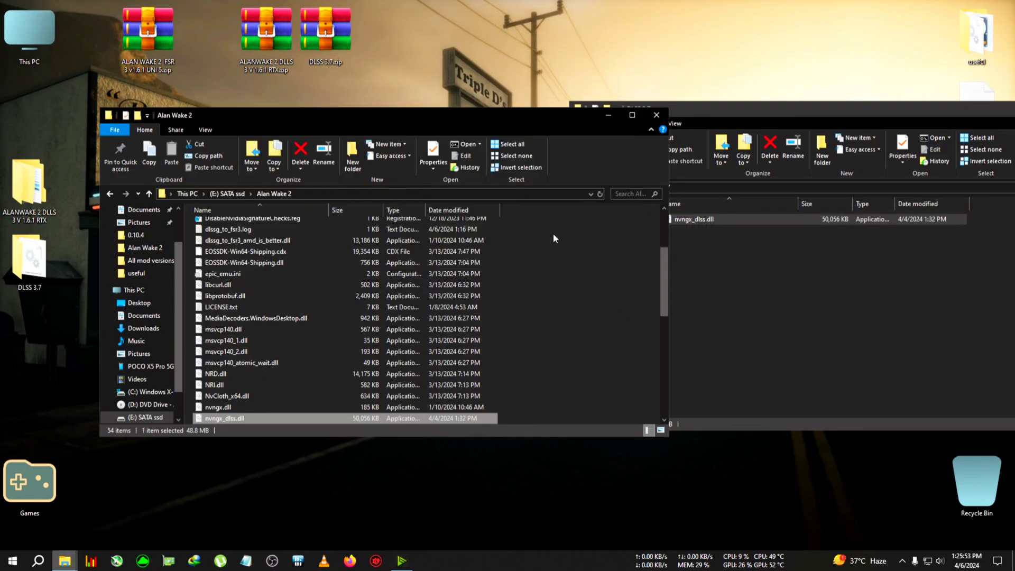
Copy all files from the inner ALANWAKE 2 DLLS 3 V 1.6.1 RTX folder into the Alan Wake 2 game folder, replacing the existing ones.
{"action": "left_click_drag", "start_coordinate": [663, 272], "coordinate": [660, 232]}
{"action": "double_click", "coordinate": [29, 185]}
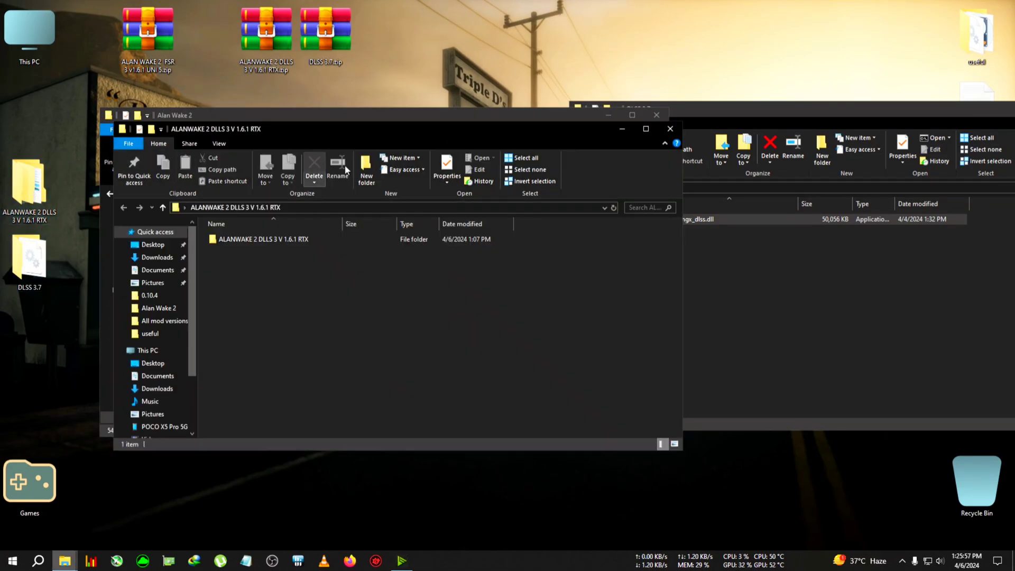
{"action": "left_click_drag", "start_coordinate": [376, 131], "coordinate": [759, 103]}
{"action": "left_click_drag", "start_coordinate": [572, 104], "coordinate": [655, 102]}
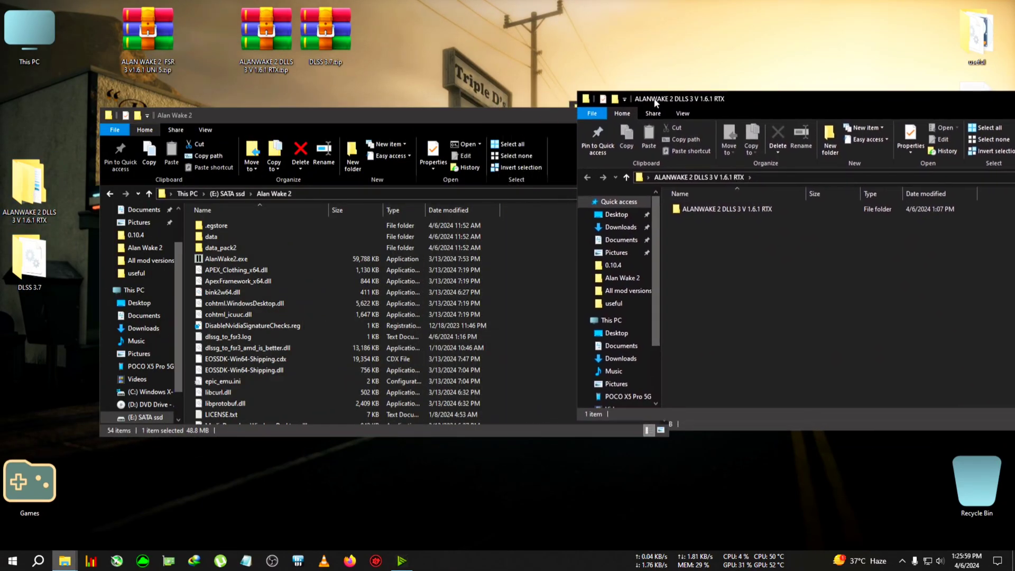
{"action": "double_click", "coordinate": [704, 209]}
{"action": "left_click_drag", "start_coordinate": [754, 293], "coordinate": [545, 269]}
{"action": "left_click", "coordinate": [472, 197]}
{"action": "key", "text": "alt+F9"}
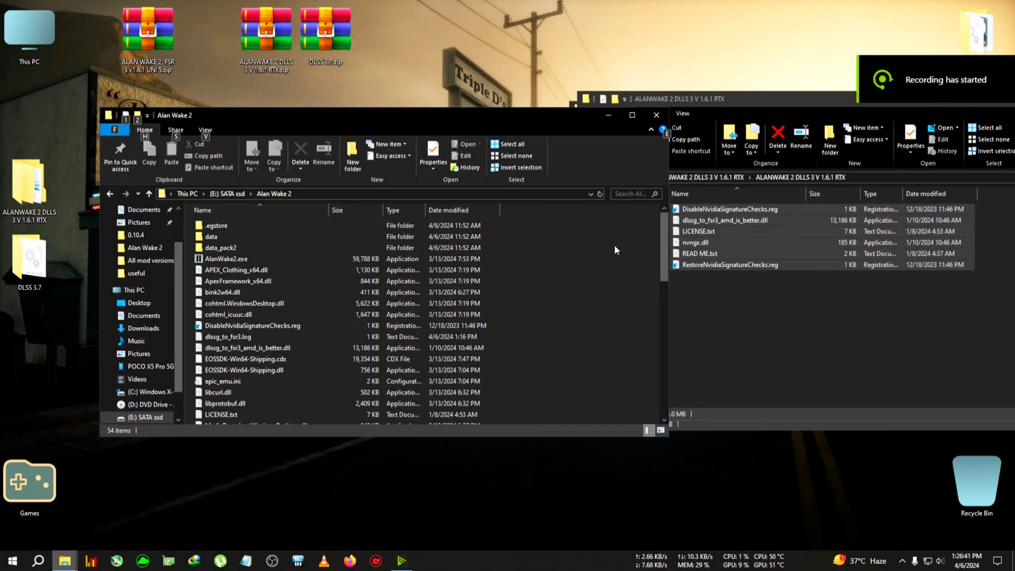
Close the Alan Wake 2, ALANWAKE 2 DLLS 3 V 1.6.1 RTX and DLSS 3.7 folder windows.
{"action": "left_click", "coordinate": [749, 117]}
{"action": "left_click_drag", "start_coordinate": [766, 100], "coordinate": [756, 92]}
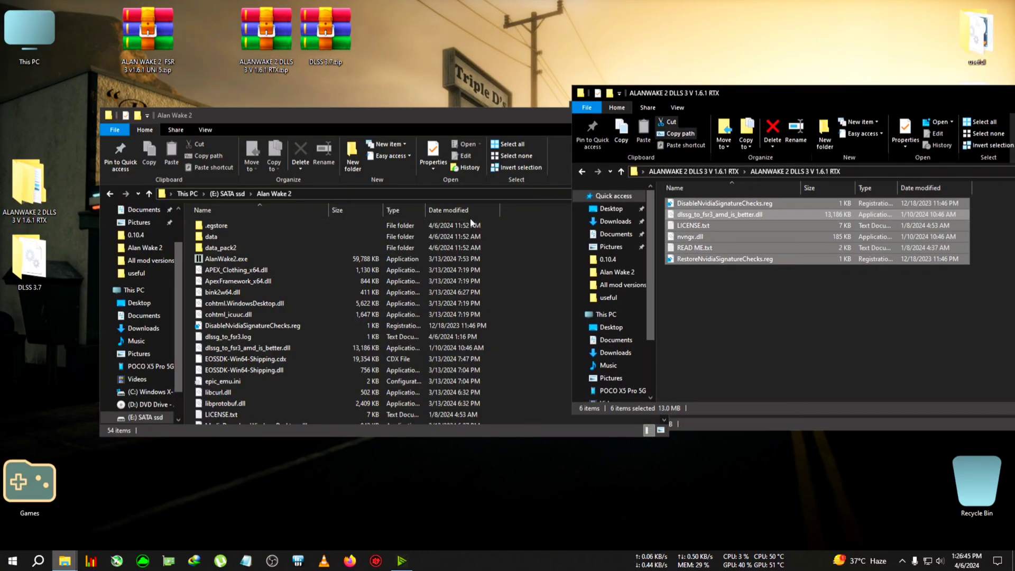
{"action": "left_click", "coordinate": [495, 121]}
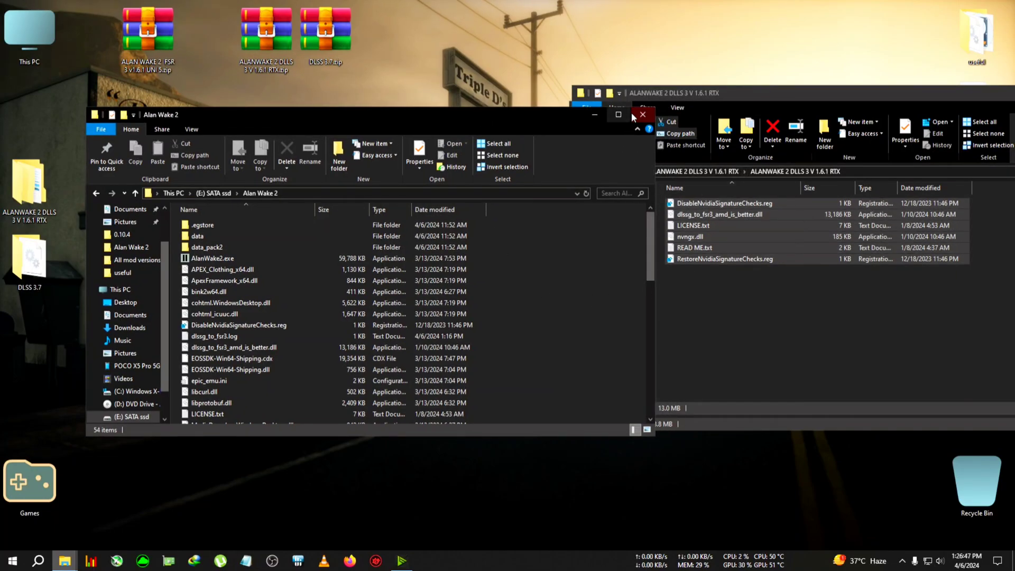
{"action": "left_click", "coordinate": [650, 114]}
{"action": "left_click_drag", "start_coordinate": [799, 91], "coordinate": [437, 127]}
{"action": "left_click", "coordinate": [768, 130]}
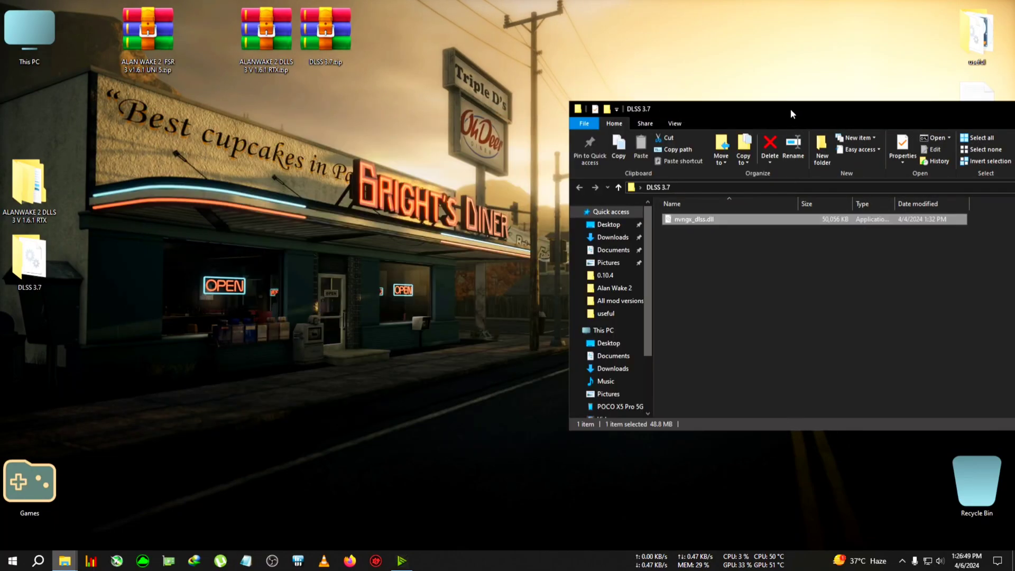
{"action": "left_click_drag", "start_coordinate": [788, 110], "coordinate": [449, 152]}
{"action": "left_click", "coordinate": [781, 154]}
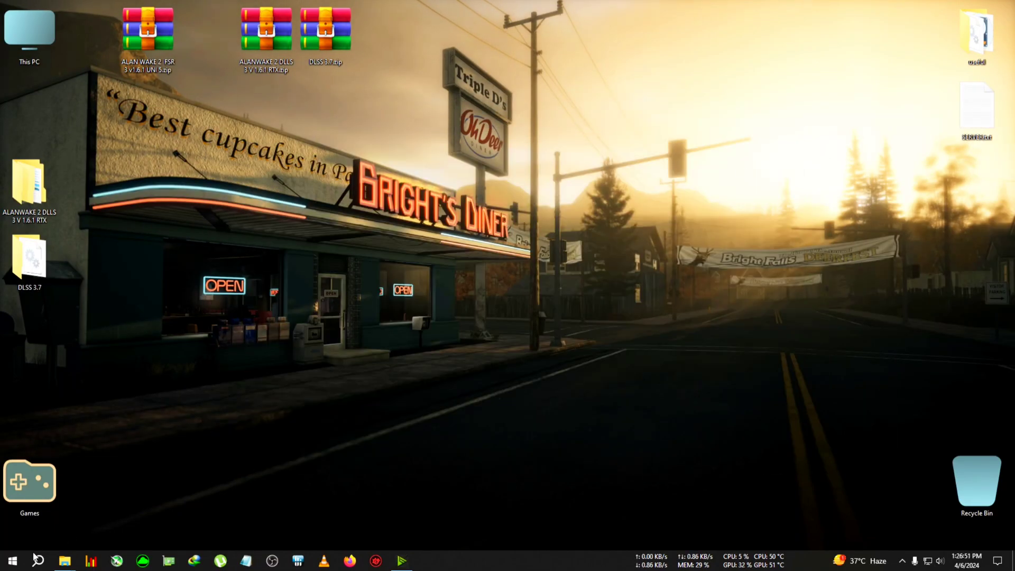
Launch Alan Wake 2 from the Games folder and minimize the folder window.
{"action": "double_click", "coordinate": [27, 480]}
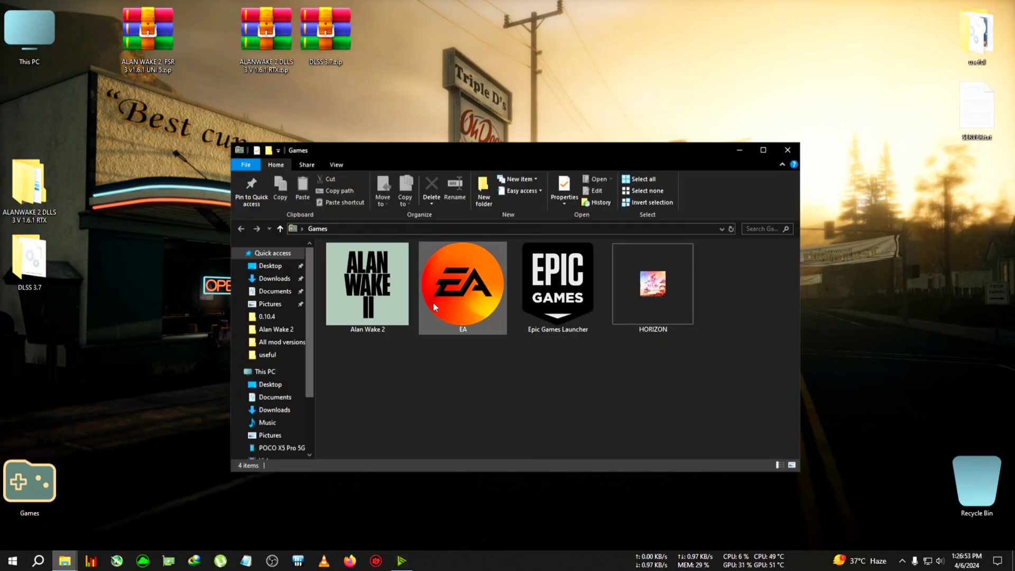
{"action": "double_click", "coordinate": [369, 285]}
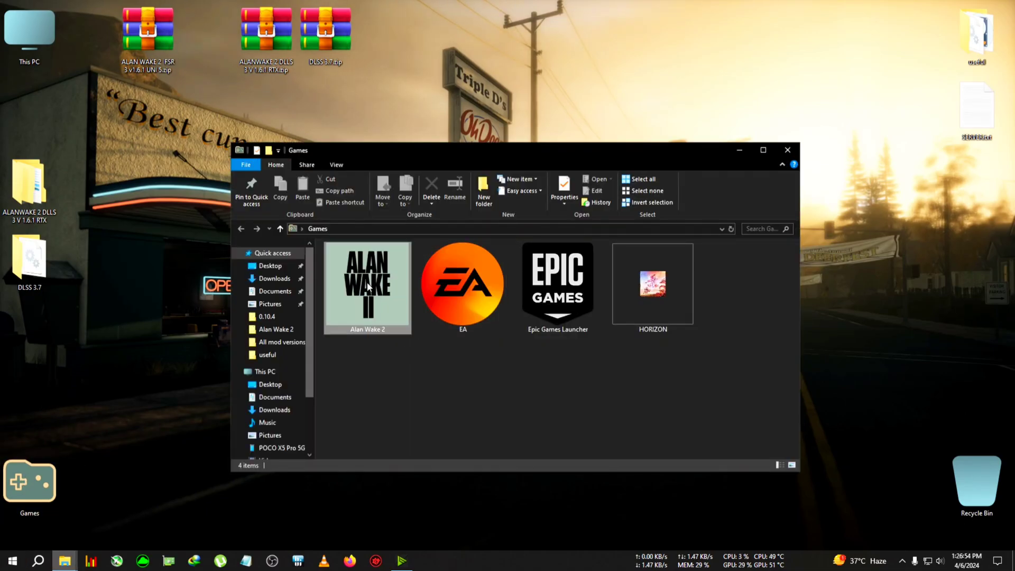
{"action": "left_click", "coordinate": [739, 150]}
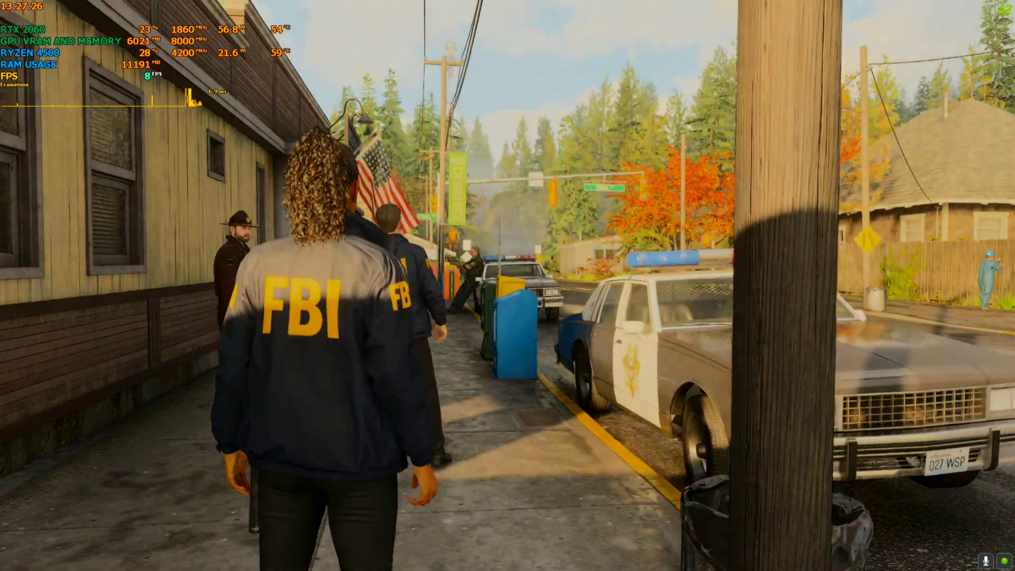
Run the character around the street to check the in-game frame rate.
{"action": "key", "text": "w"}
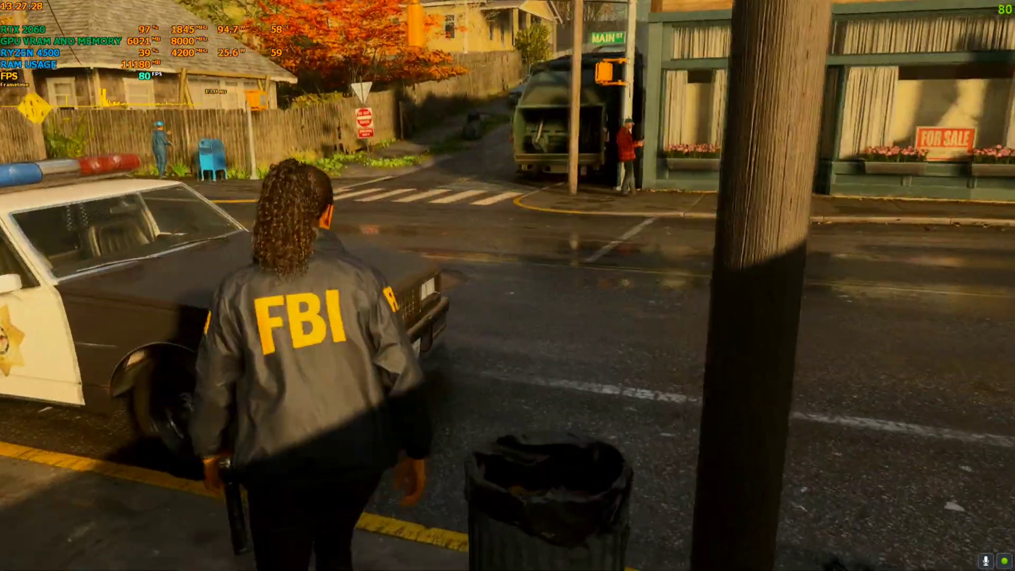
{"action": "key", "text": "w"}
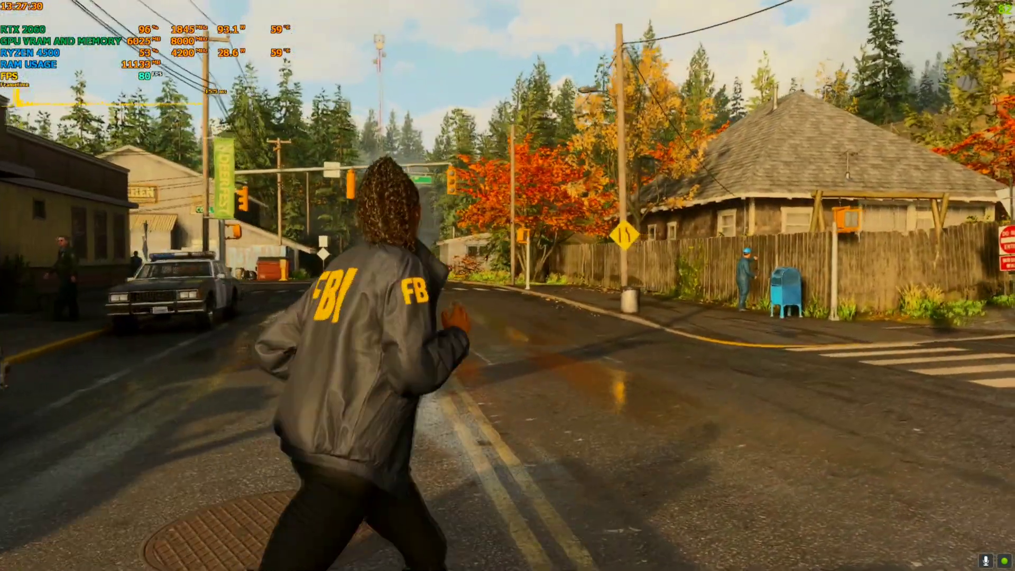
{"action": "key", "text": "a"}
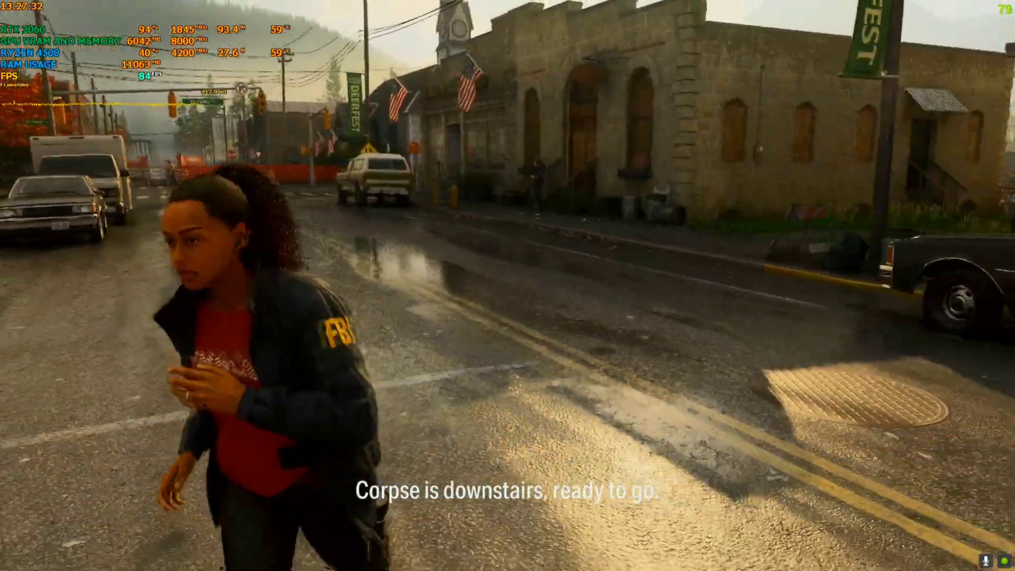
{"action": "key", "text": "w"}
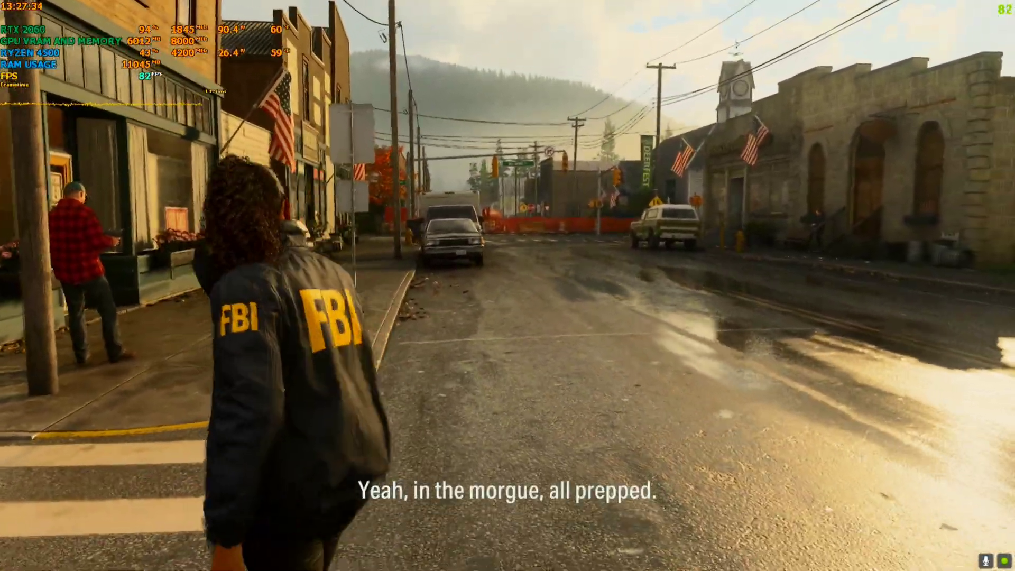
Turn off DLSS Frame Generation in the graphics options and walk along the street to compare the frame rate.
{"action": "key", "text": "Escape"}
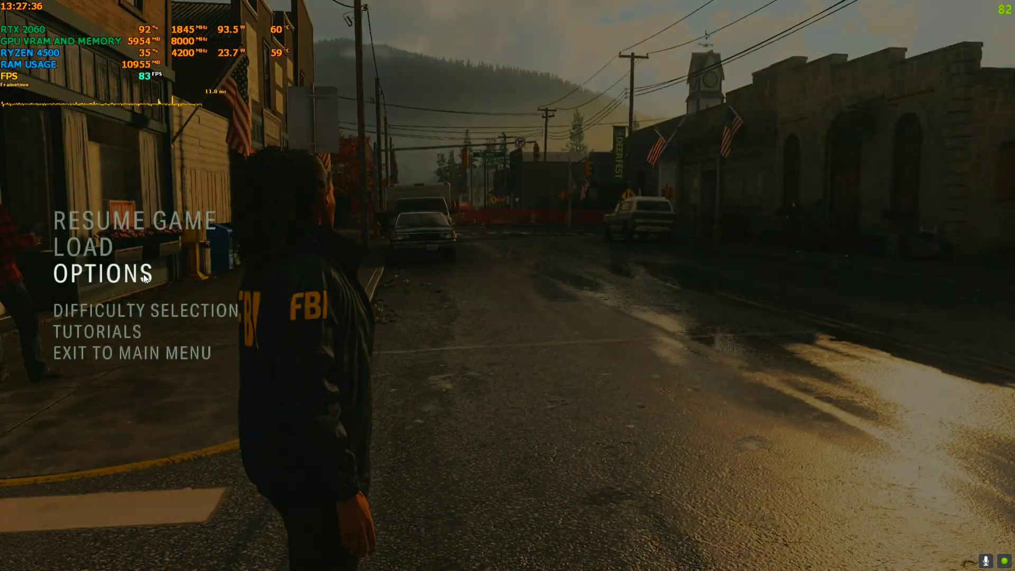
{"action": "left_click", "coordinate": [145, 278]}
{"action": "left_click", "coordinate": [506, 63]}
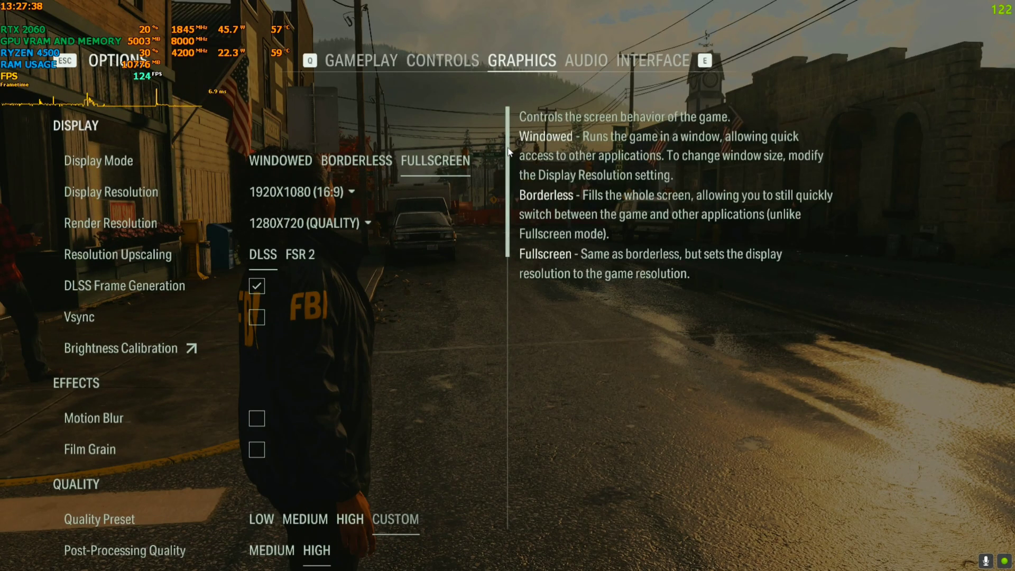
{"action": "scroll", "coordinate": [279, 197], "scroll_direction": "down", "scroll_amount": 3}
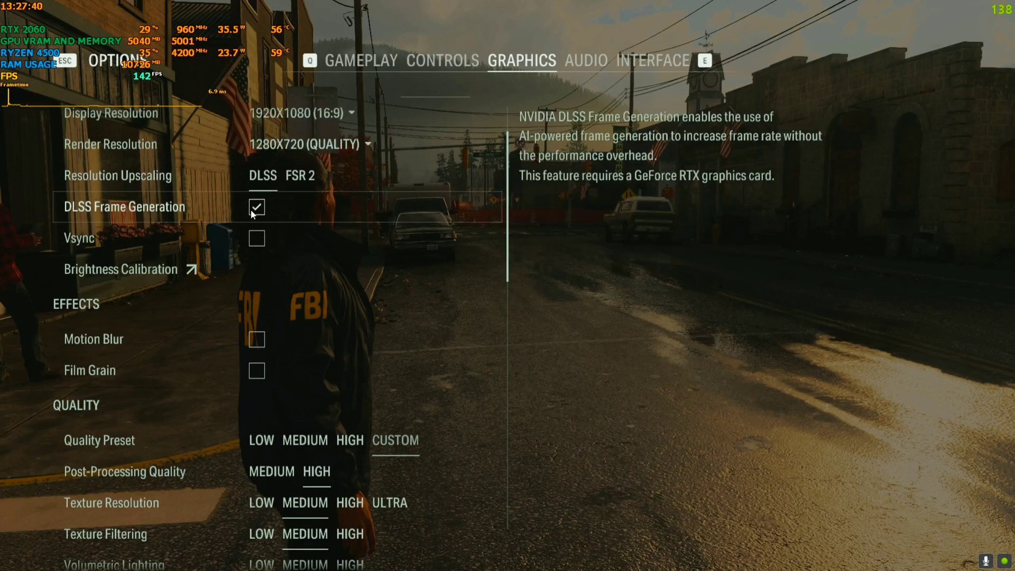
{"action": "mouse_move", "coordinate": [503, 195]}
{"action": "left_mouse_down"}
{"action": "mouse_move", "coordinate": [487, 404]}
{"action": "mouse_move", "coordinate": [433, 215]}
{"action": "left_mouse_up"}
{"action": "key", "text": "Escape"}
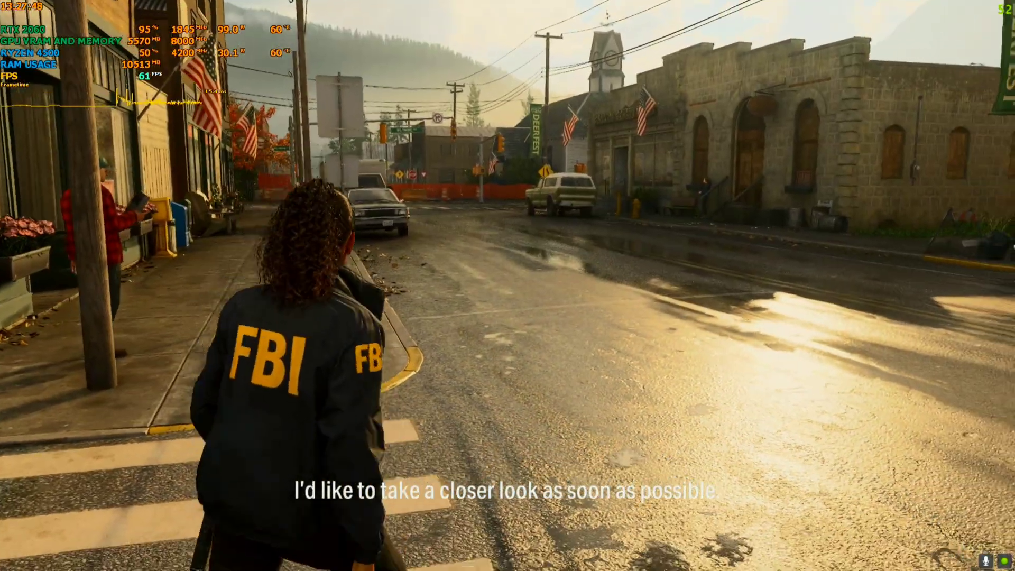
{"action": "key", "text": "w"}
{"action": "key", "text": "w"}
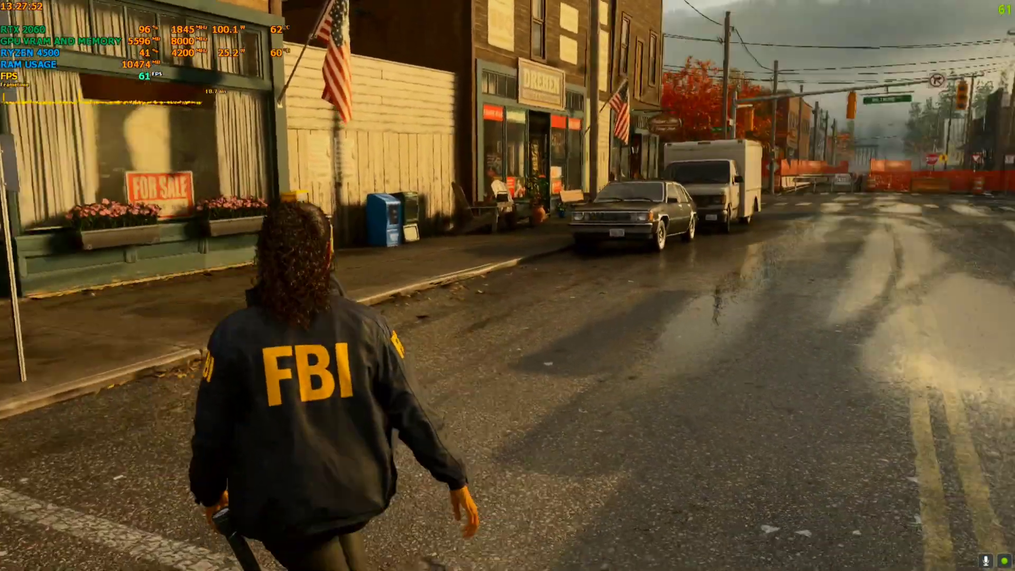
Turn DLSS Frame Generation back on in the graphics options and walk down the street to check the frame rate.
{"action": "key", "text": "Escape"}
{"action": "left_click", "coordinate": [131, 279]}
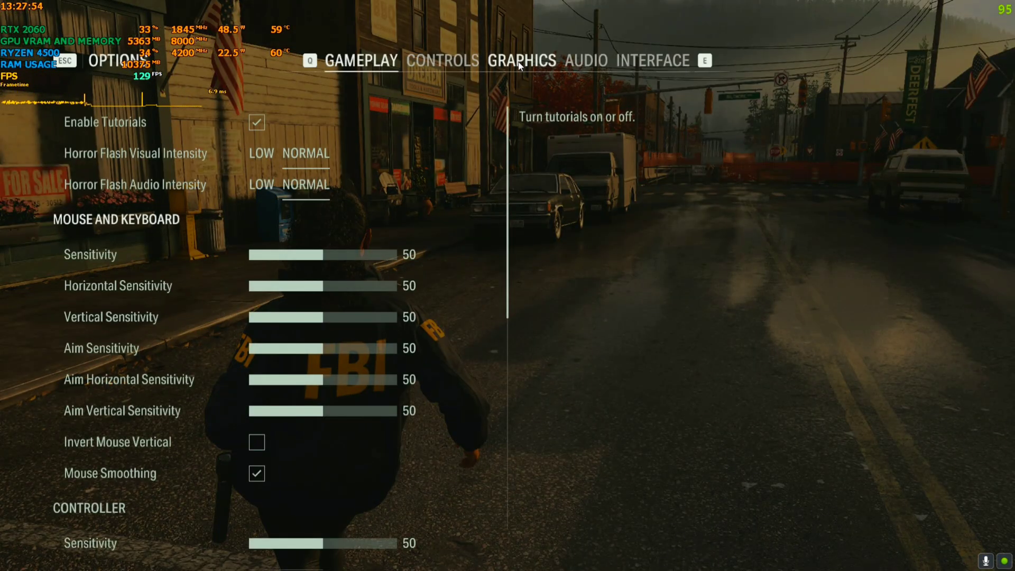
{"action": "left_click", "coordinate": [521, 63]}
{"action": "key", "text": "Escape"}
{"action": "key", "text": "w"}
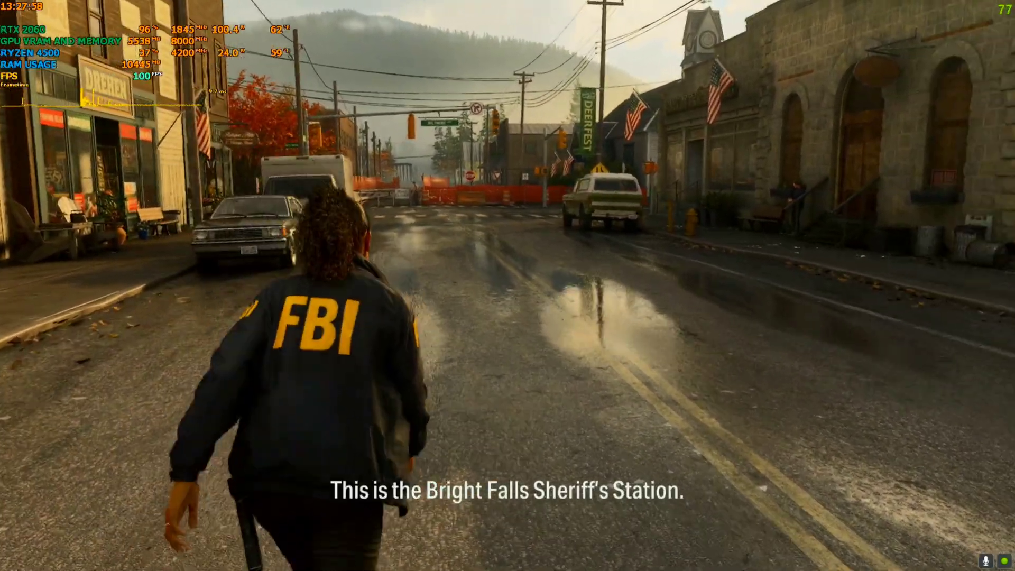
{"action": "key", "text": "w"}
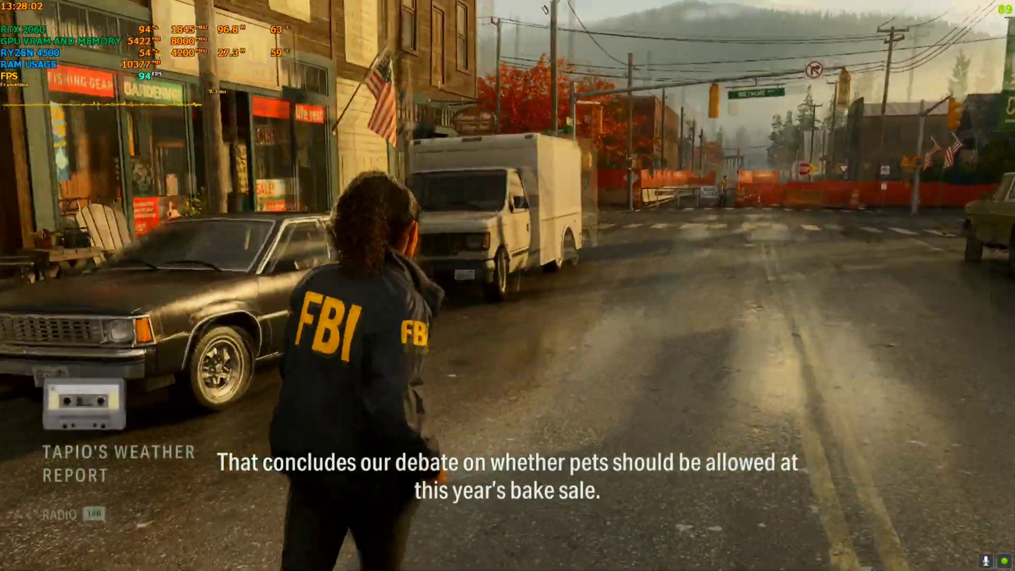
{"action": "key", "text": "w"}
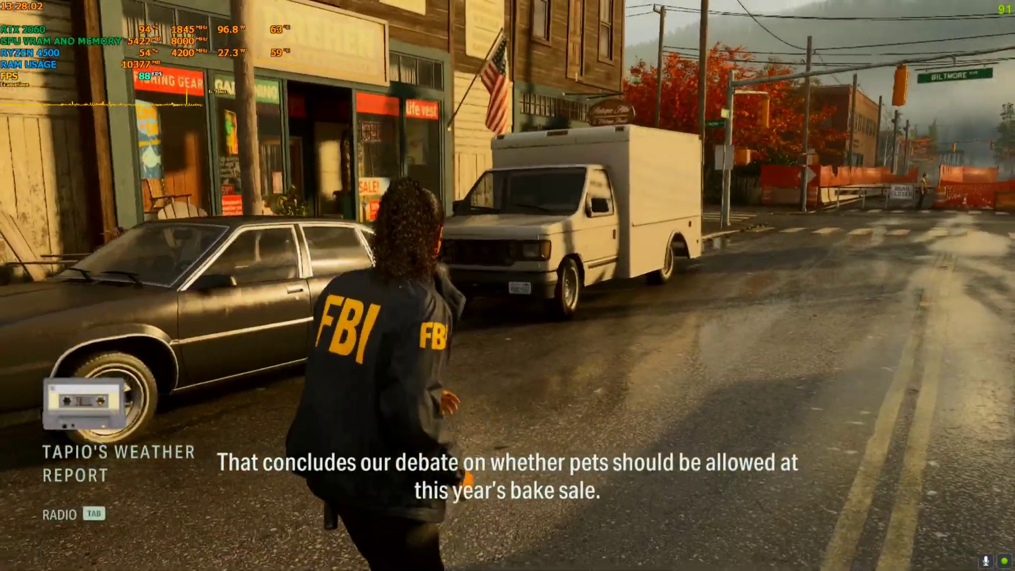
{"action": "key", "text": "w"}
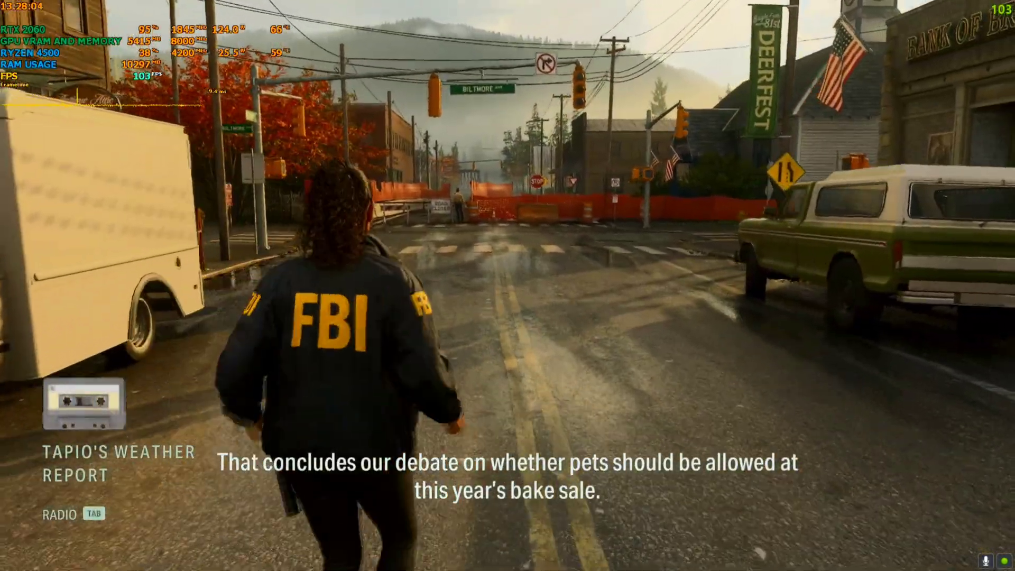
Turn off DLSS Frame Generation and switch the resolution upscaling to FSR 2 in the graphics options.
{"action": "key", "text": "Escape"}
{"action": "left_click", "coordinate": [114, 276]}
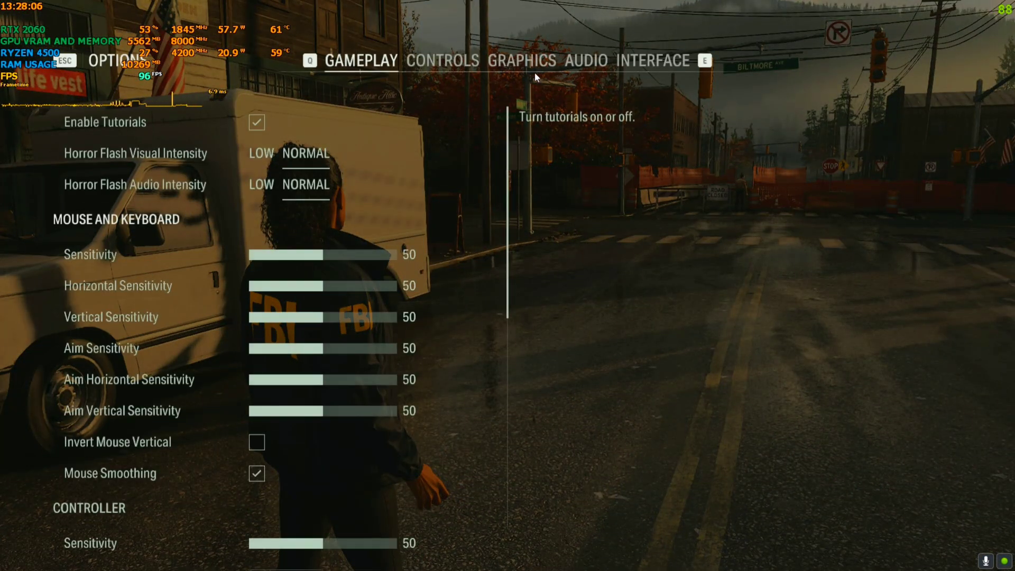
{"action": "left_click", "coordinate": [523, 63]}
{"action": "left_click", "coordinate": [257, 286]}
{"action": "left_click", "coordinate": [310, 256]}
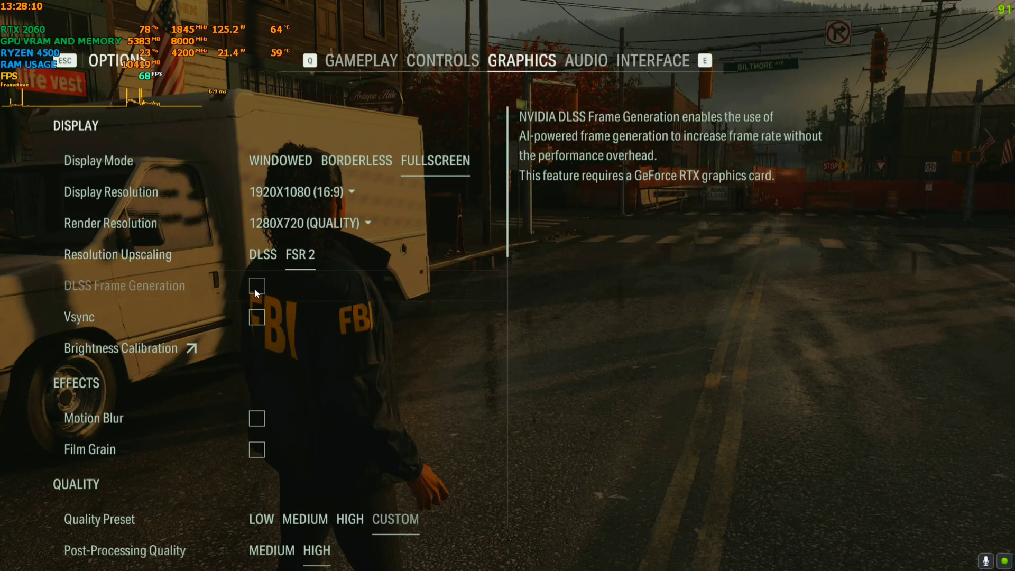
{"action": "key", "text": "Escape"}
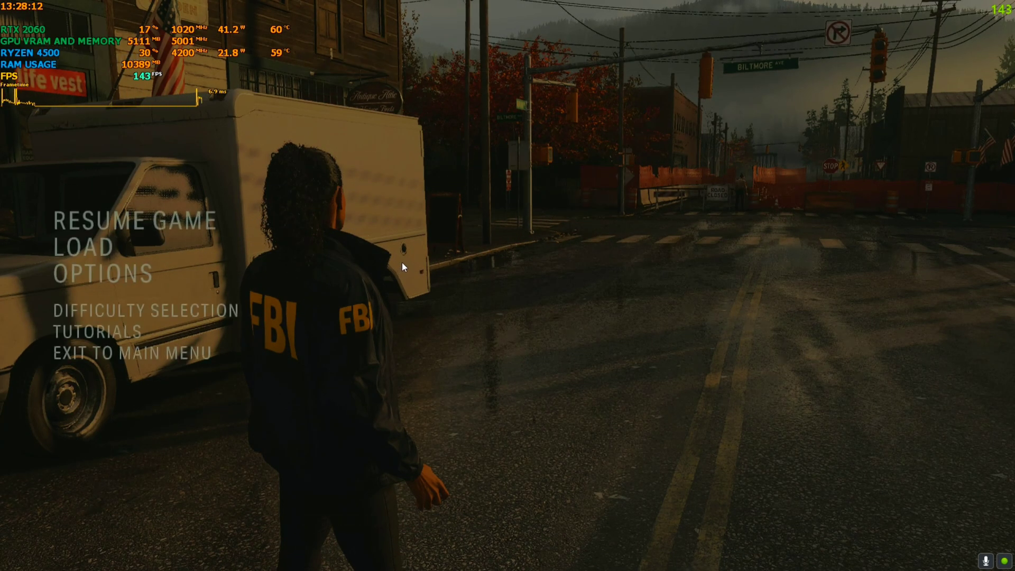
{"action": "key", "text": "Escape"}
Walk the character along the street and across the intersection to check performance with the changed upscaling settings.
{"action": "key", "text": "w"}
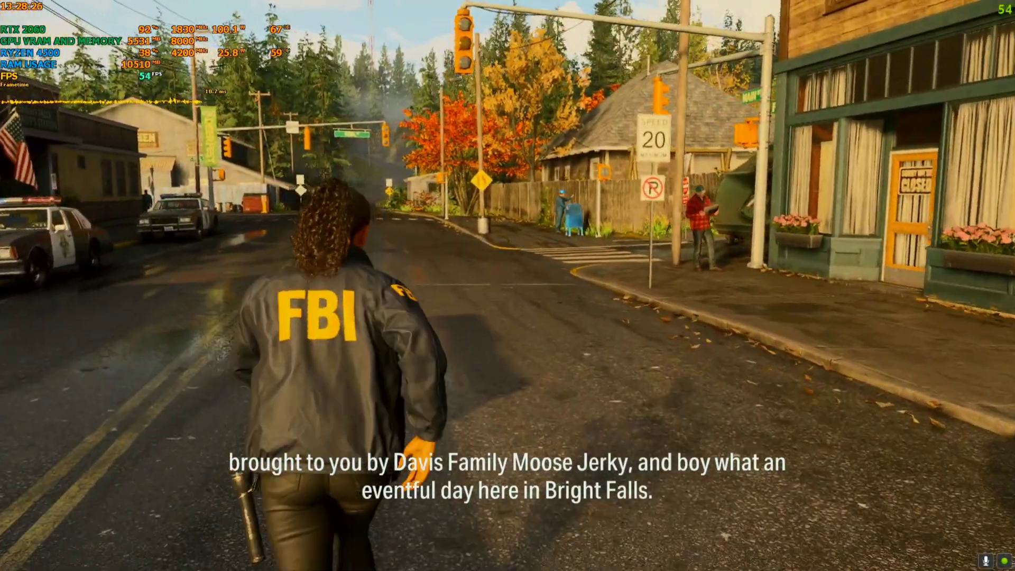
{"action": "key", "text": "w"}
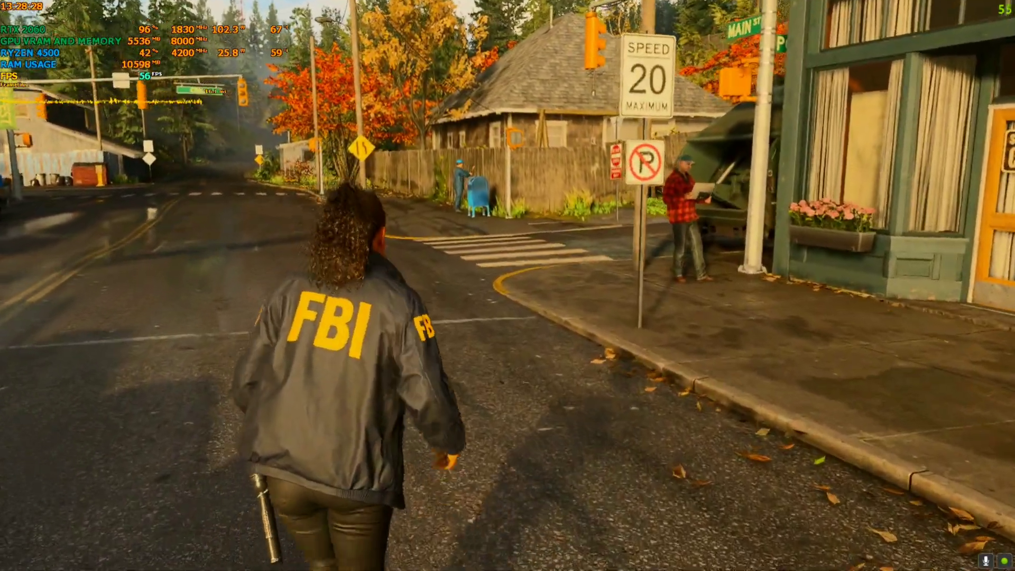
{"action": "key", "text": "w"}
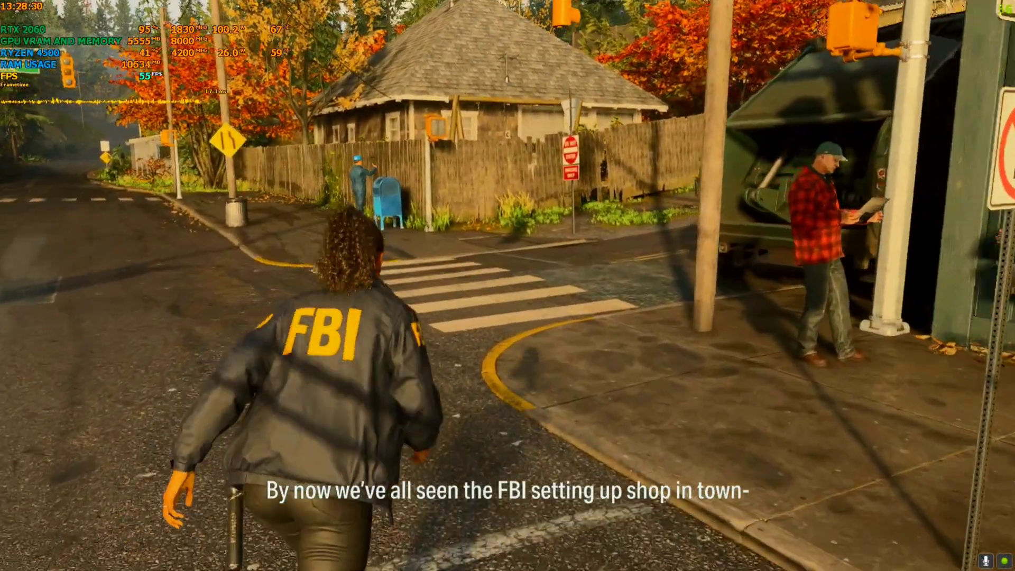
{"action": "key", "text": "w"}
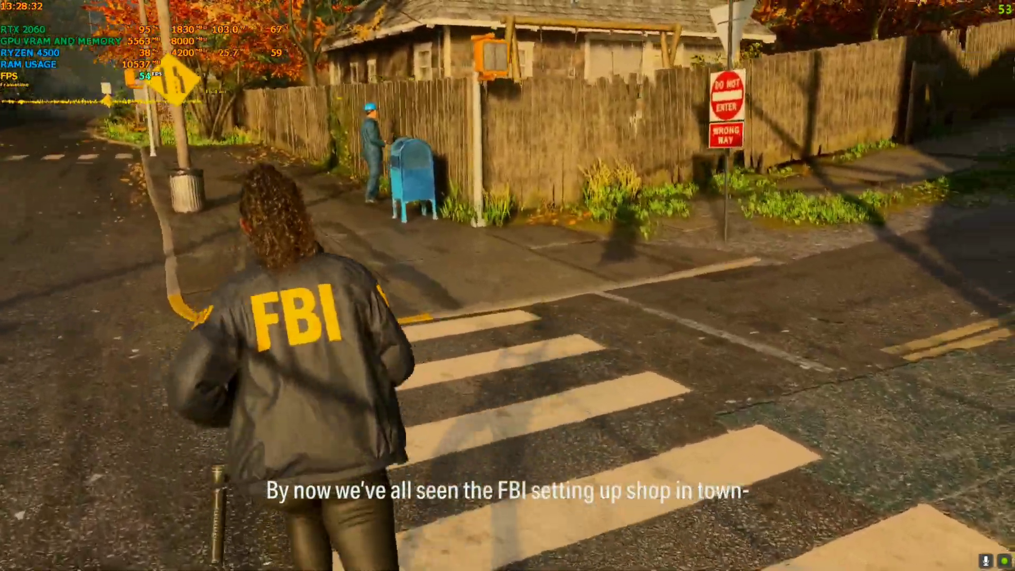
{"action": "key", "text": "w"}
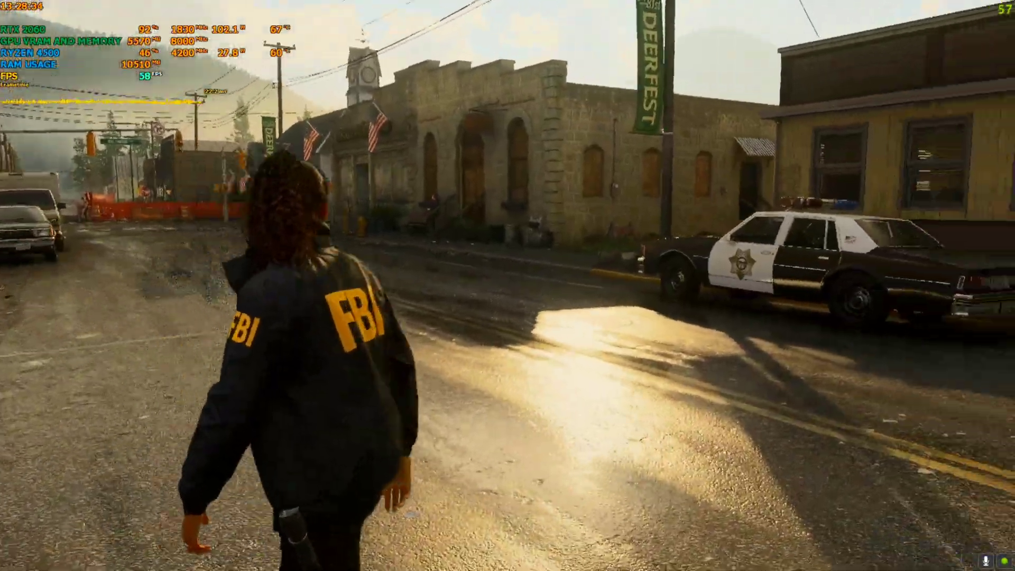
{"action": "key", "text": "w"}
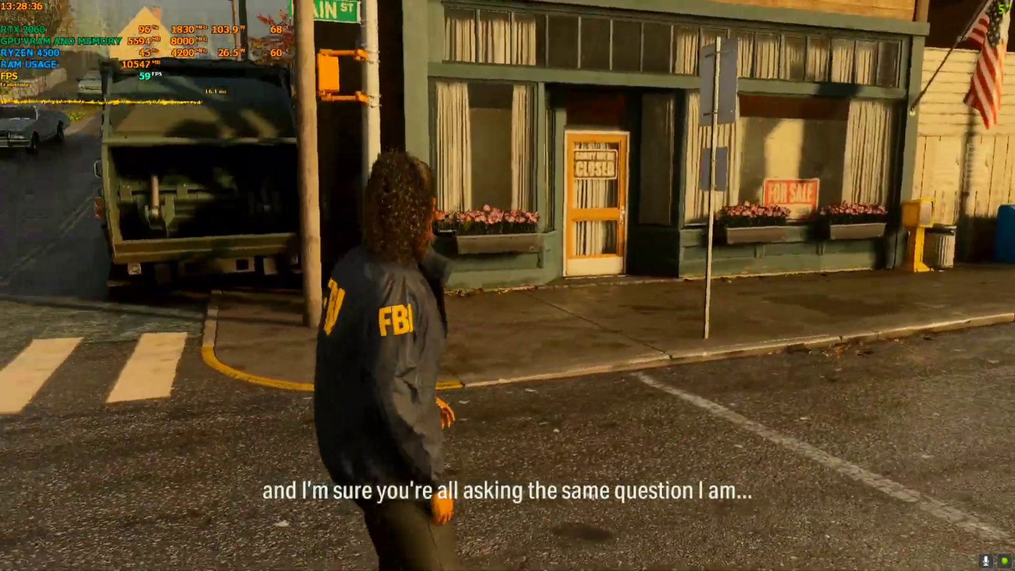
Set the resolution upscaling to DLSS with DLSS Frame Generation enabled in the graphics options and resume walking in the game.
{"action": "key", "text": "Escape"}
{"action": "left_click", "coordinate": [113, 280]}
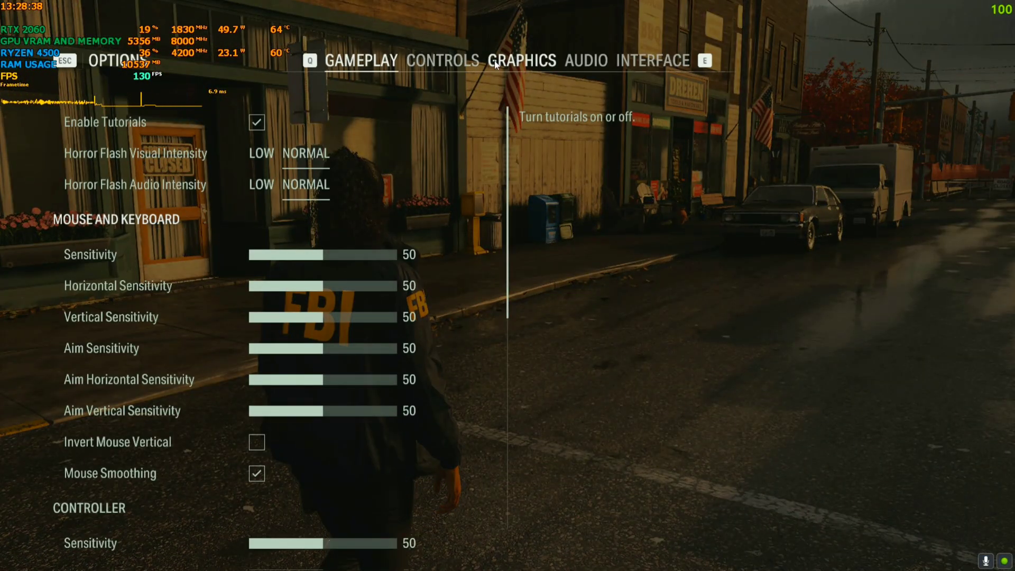
{"action": "left_click", "coordinate": [496, 63]}
{"action": "key", "text": "Escape"}
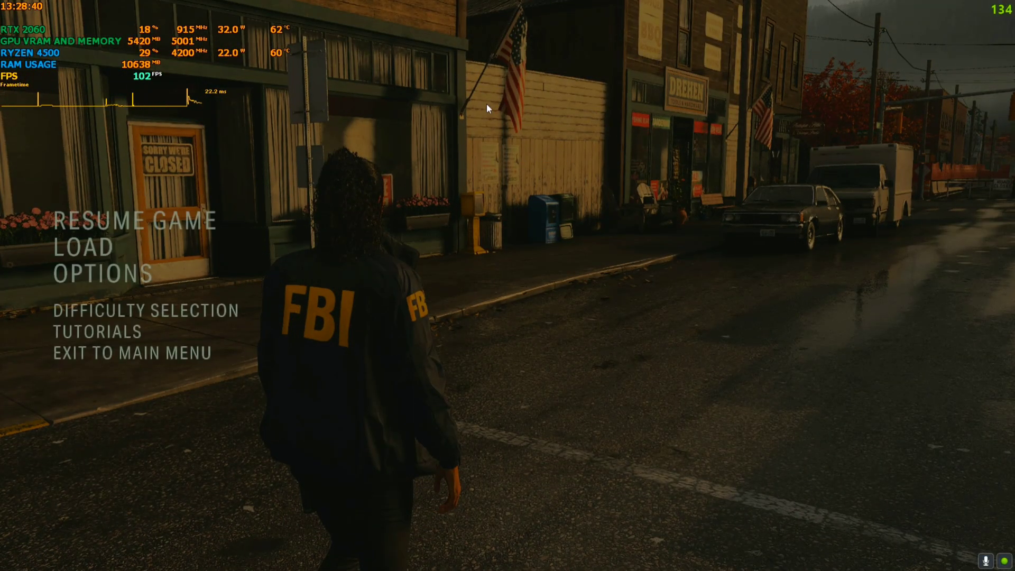
{"action": "left_click", "coordinate": [104, 275]}
{"action": "left_click", "coordinate": [503, 75]}
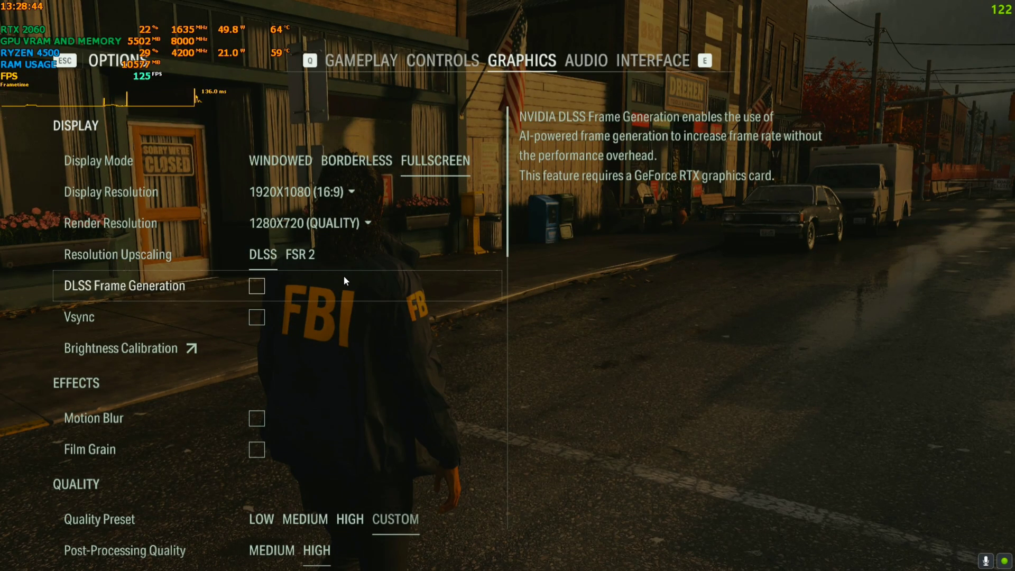
{"action": "key", "text": "Escape"}
{"action": "key", "text": "Escape"}
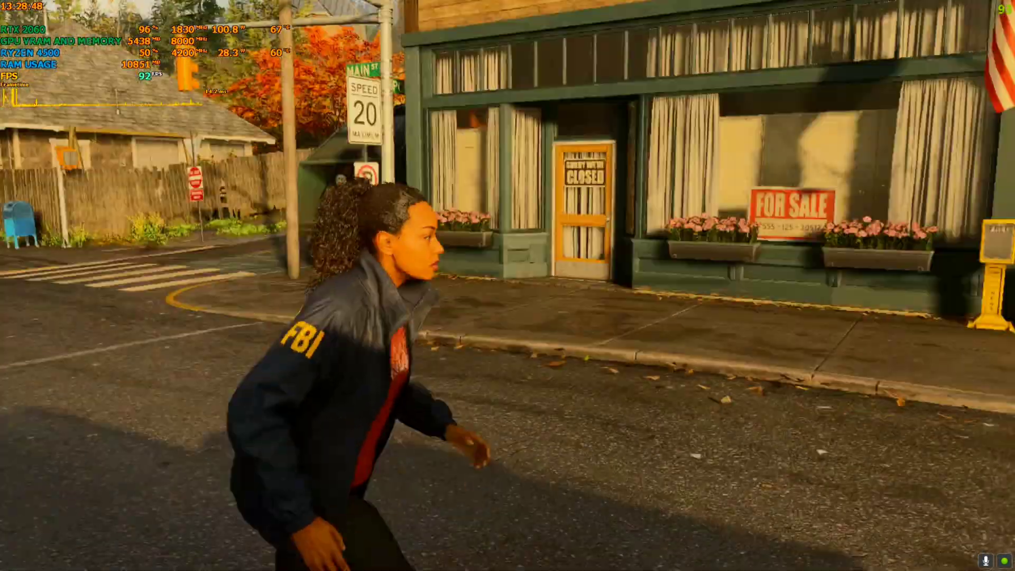
{"action": "key", "text": "w"}
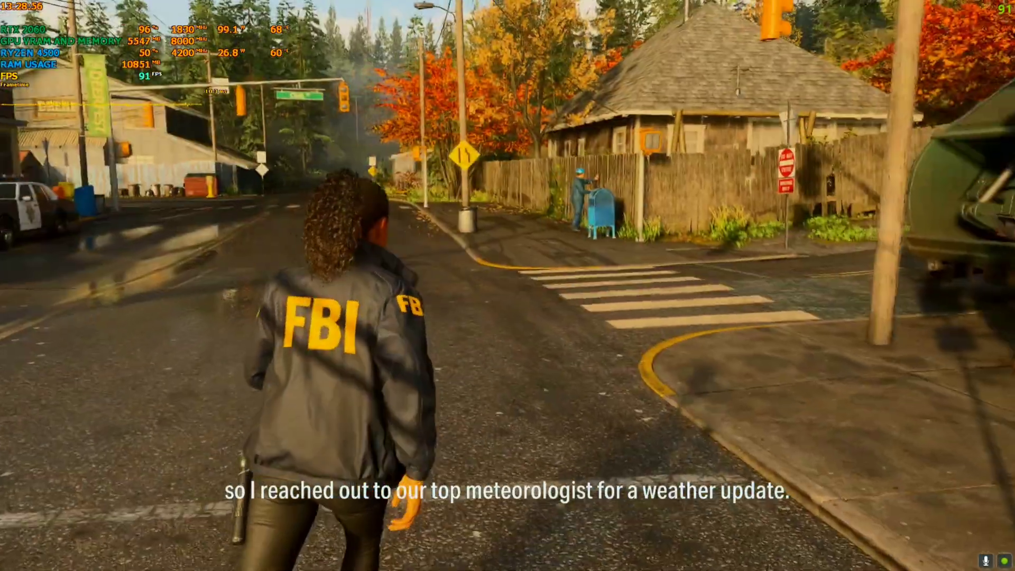
Leave to the main menu and exit the game to the desktop.
{"action": "key", "text": "Escape"}
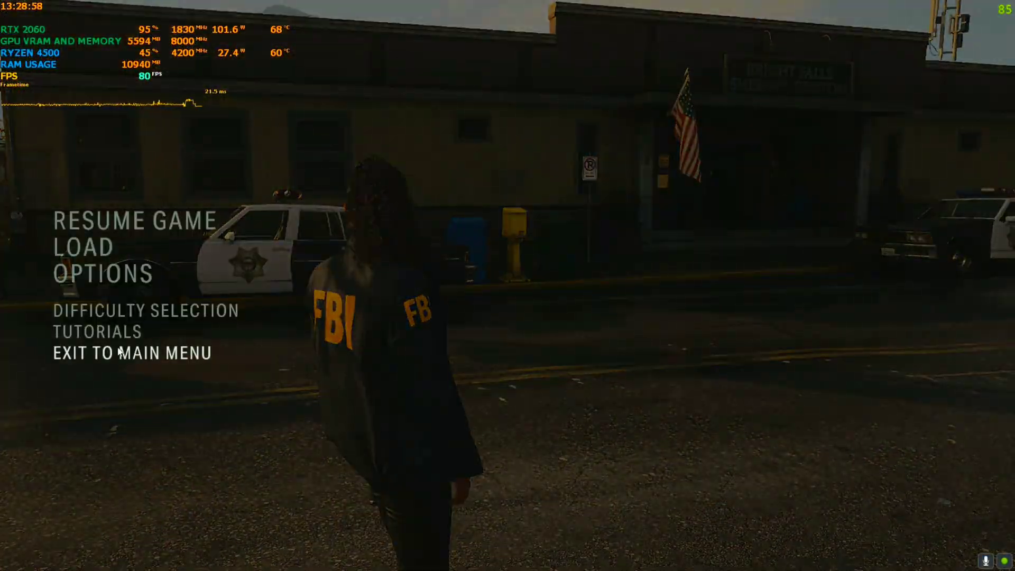
{"action": "left_click", "coordinate": [119, 352]}
{"action": "left_click", "coordinate": [486, 345]}
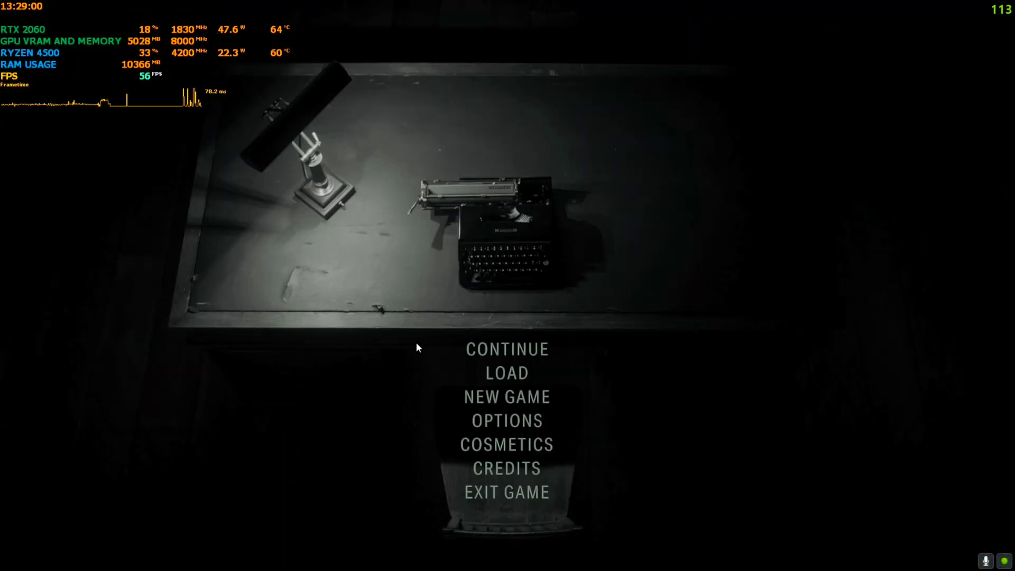
{"action": "left_click", "coordinate": [522, 495]}
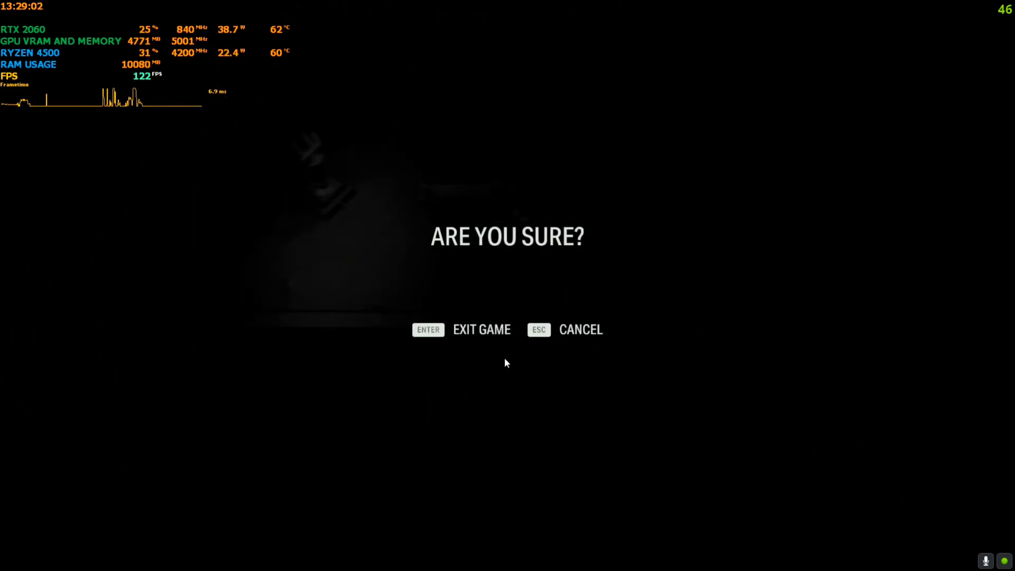
{"action": "left_click", "coordinate": [478, 329]}
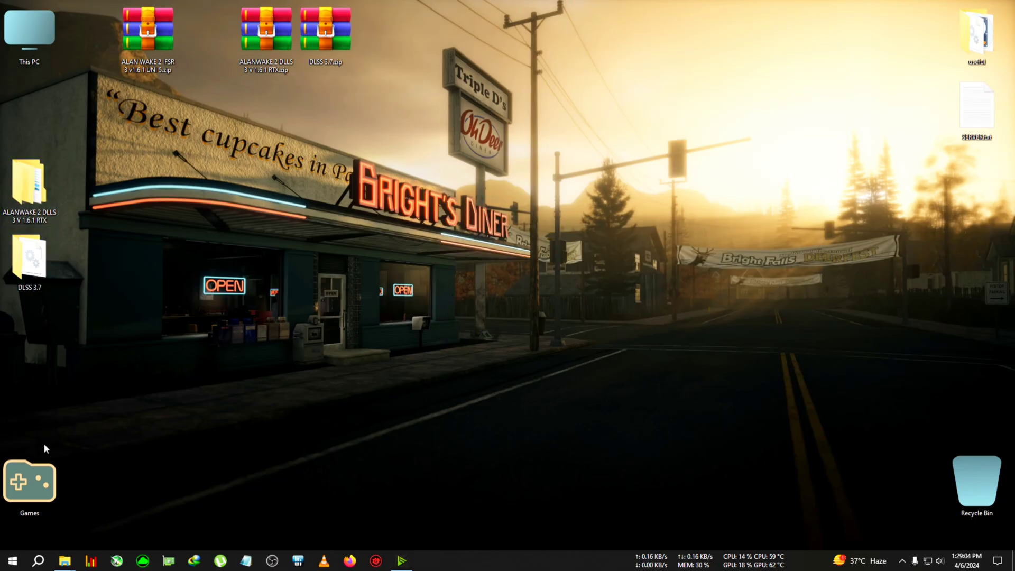
Open the Alan Wake 2 installation folder from the game's shortcut in the desktop Games folder.
{"action": "double_click", "coordinate": [44, 464]}
{"action": "right_click", "coordinate": [361, 265]}
{"action": "left_click", "coordinate": [401, 278]}
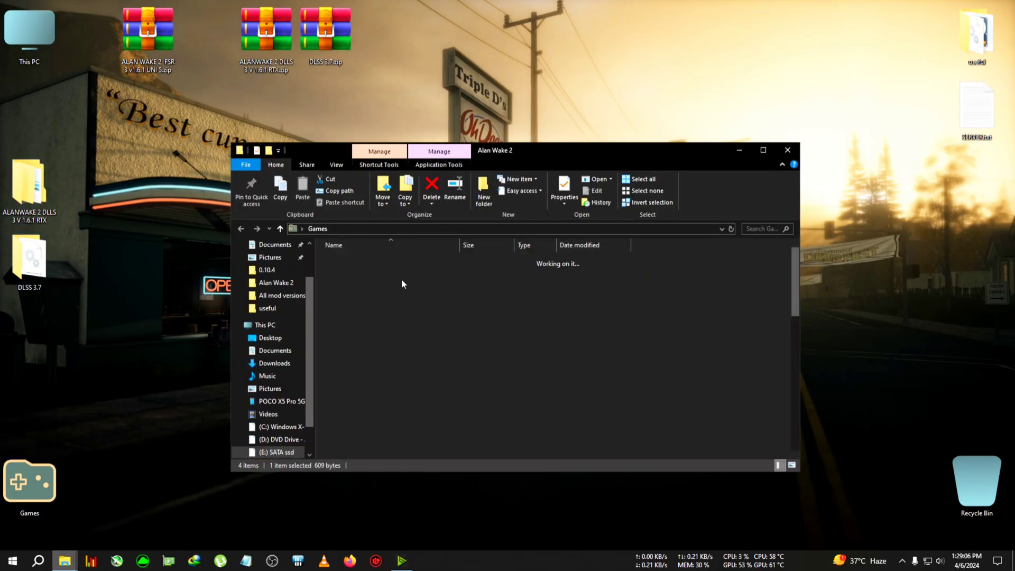
{"action": "left_click_drag", "start_coordinate": [680, 150], "coordinate": [806, 74]}
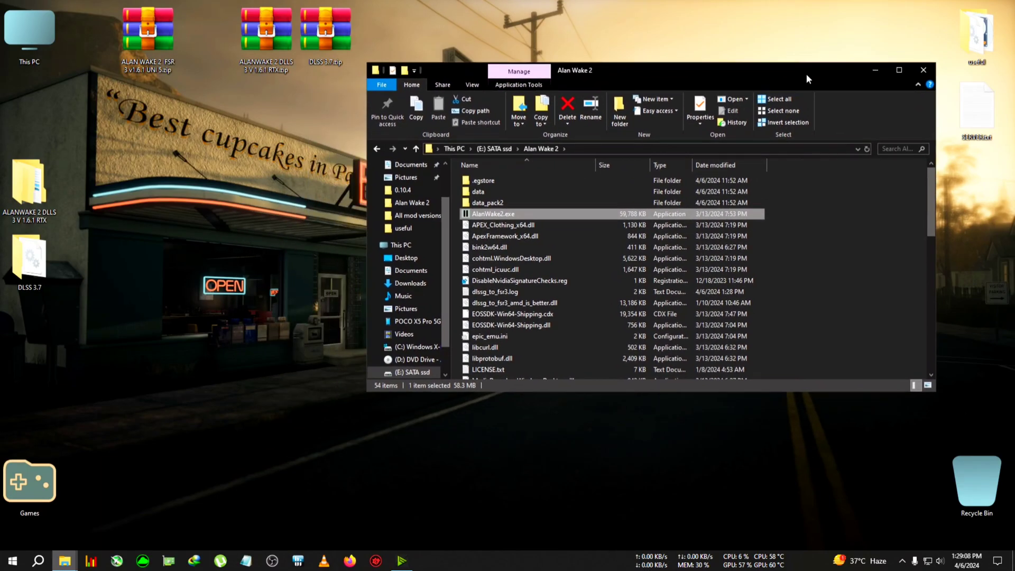
Delete DisableNvidiaSignatureChecks.reg, dlssg_to_fsr3.log and dlssg_to_fsr3_amd_is_better.dll from the Alan Wake 2 folder.
{"action": "left_click", "coordinate": [532, 280]}
{"action": "key", "text": "Delete"}
{"action": "left_click", "coordinate": [526, 280]}
{"action": "key", "text": "Delete"}
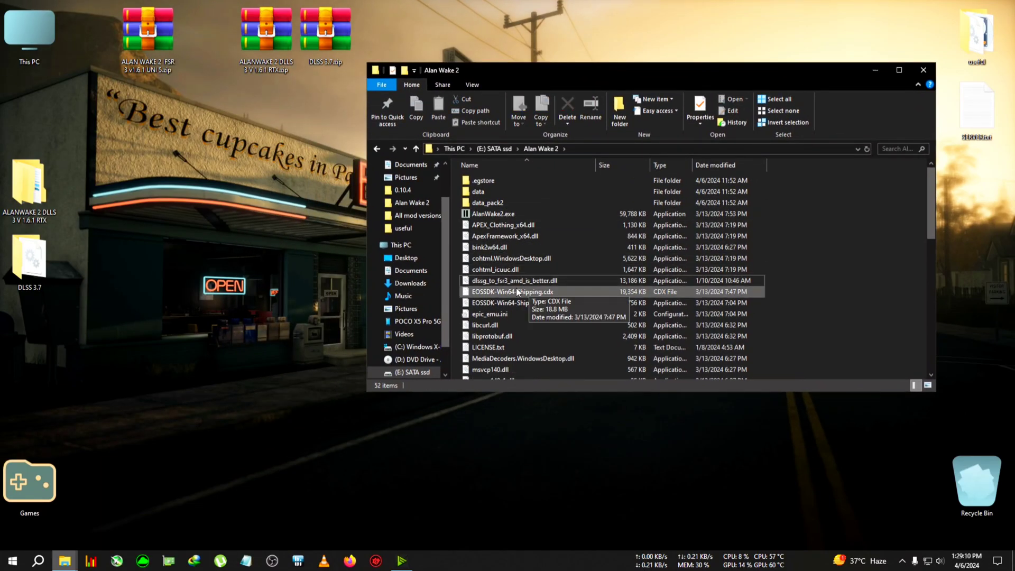
{"action": "left_click", "coordinate": [557, 280]}
{"action": "key", "text": "Delete"}
Remove the remaining RTX mod files LICENSE.txt, nvngx.dll and RestoreNvidiaSignatureChecks.reg from the Alan Wake 2 folder.
{"action": "scroll", "coordinate": [537, 283], "scroll_direction": "down", "scroll_amount": 4}
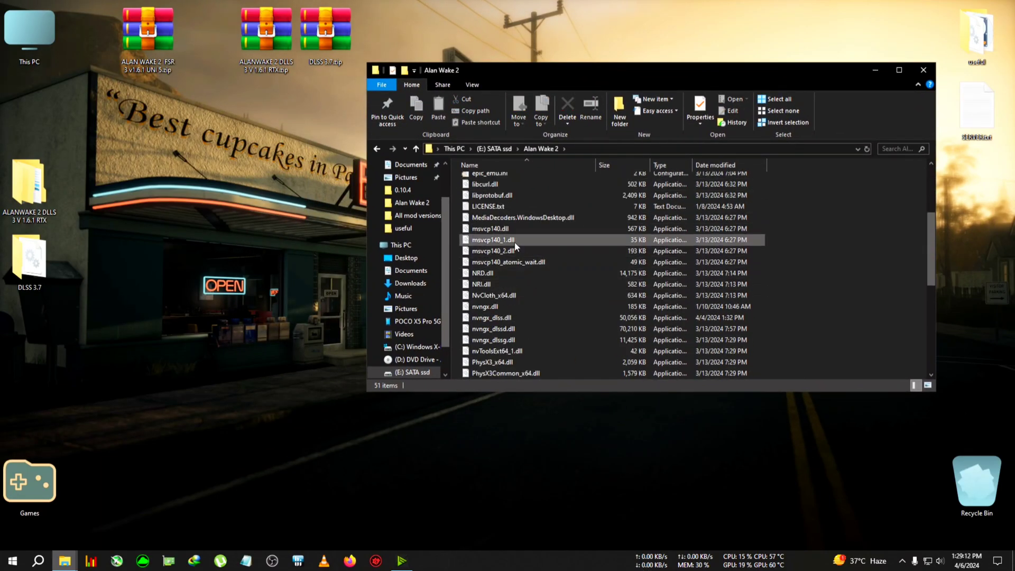
{"action": "left_click", "coordinate": [500, 207]}
{"action": "key", "text": "Delete"}
{"action": "scroll", "coordinate": [511, 267], "scroll_direction": "down", "scroll_amount": 1}
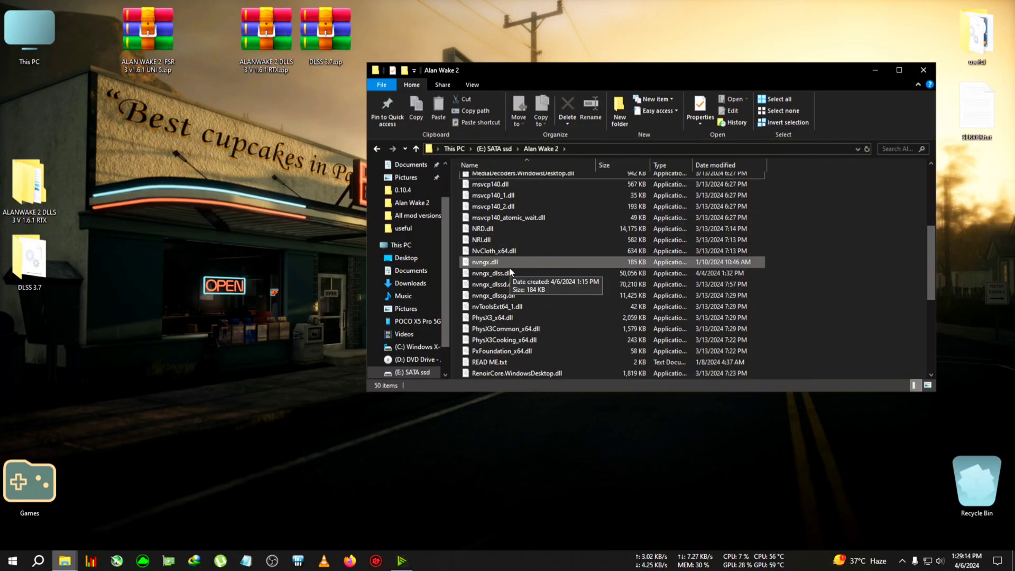
{"action": "left_click", "coordinate": [500, 262]}
{"action": "scroll", "coordinate": [576, 285], "scroll_direction": "down", "scroll_amount": 2}
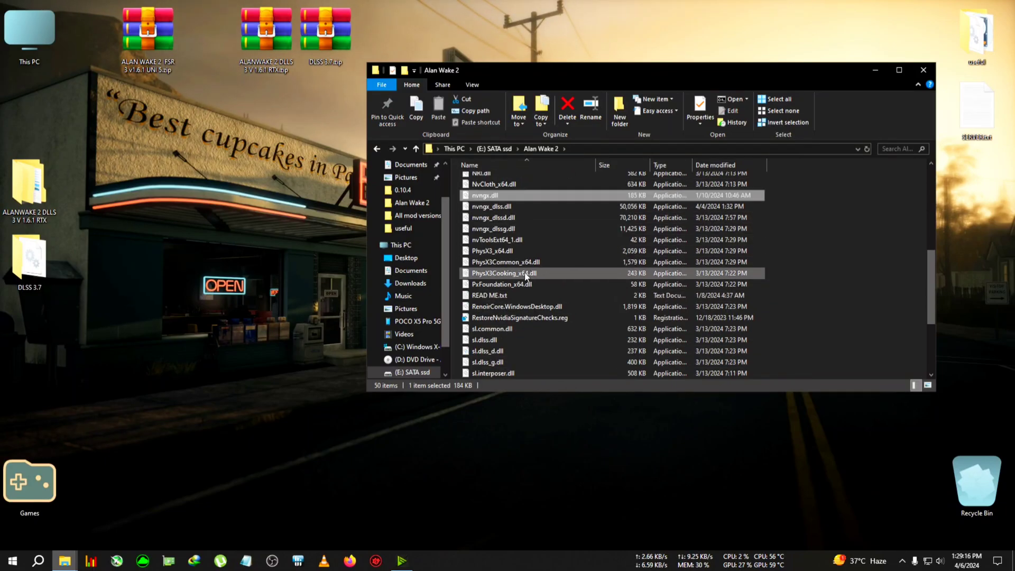
{"action": "key", "text": "Delete"}
{"action": "left_click", "coordinate": [502, 307]}
{"action": "key", "text": "Delete"}
{"action": "scroll", "coordinate": [523, 338], "scroll_direction": "down", "scroll_amount": 3}
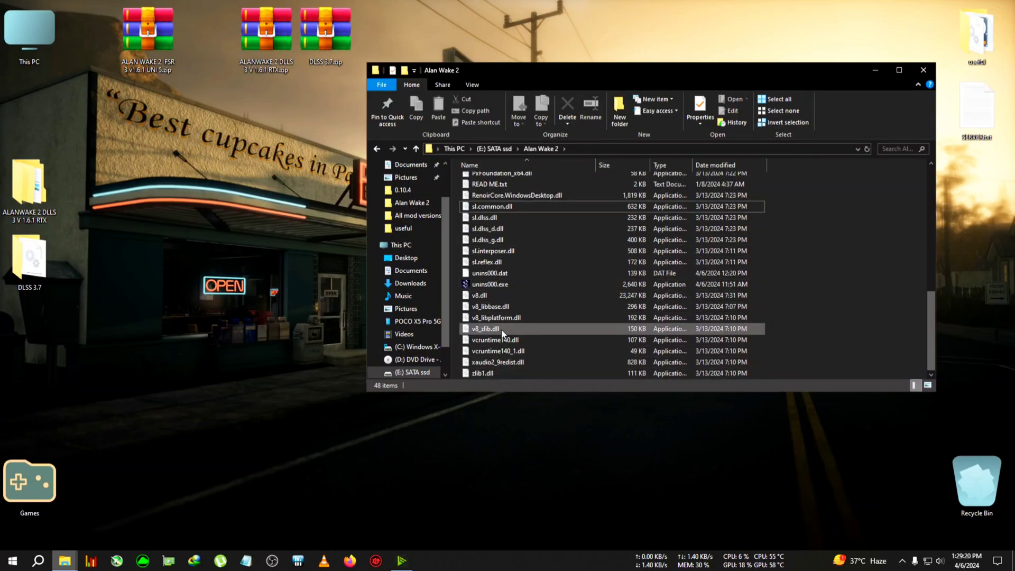
Extract ALAN WAKE 2 FSR 3 v1.6.1 UNI 5.zip to its own desktop folder and check the nested folder inside.
{"action": "left_click_drag", "start_coordinate": [568, 81], "coordinate": [587, 120]}
{"action": "right_click", "coordinate": [156, 62]}
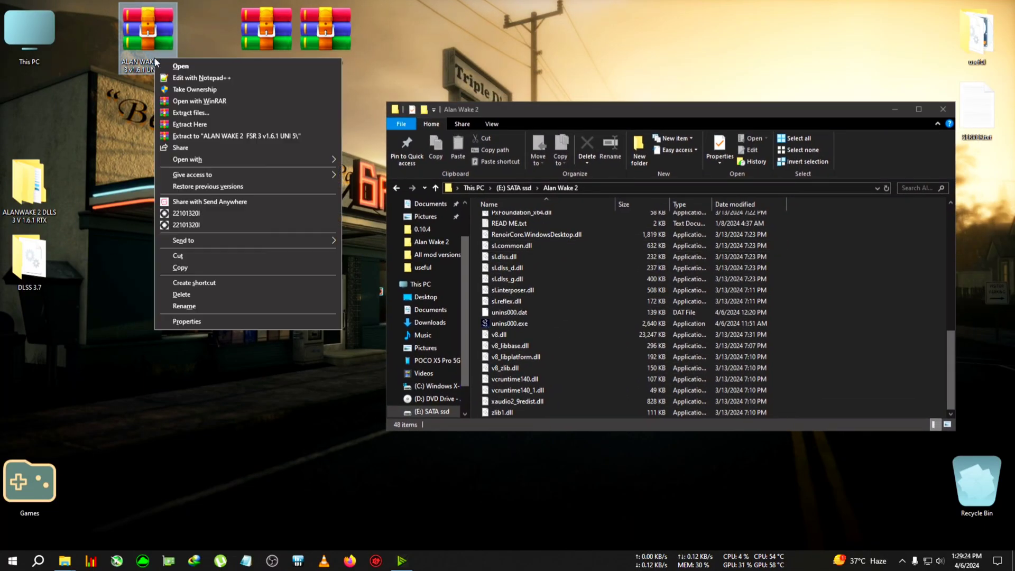
{"action": "left_click", "coordinate": [231, 136]}
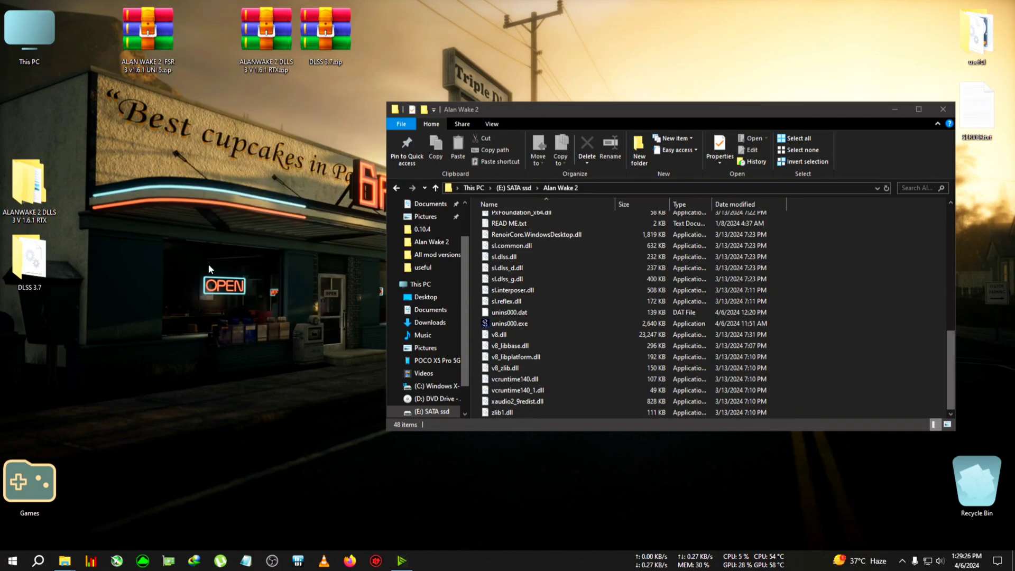
{"action": "double_click", "coordinate": [32, 129]}
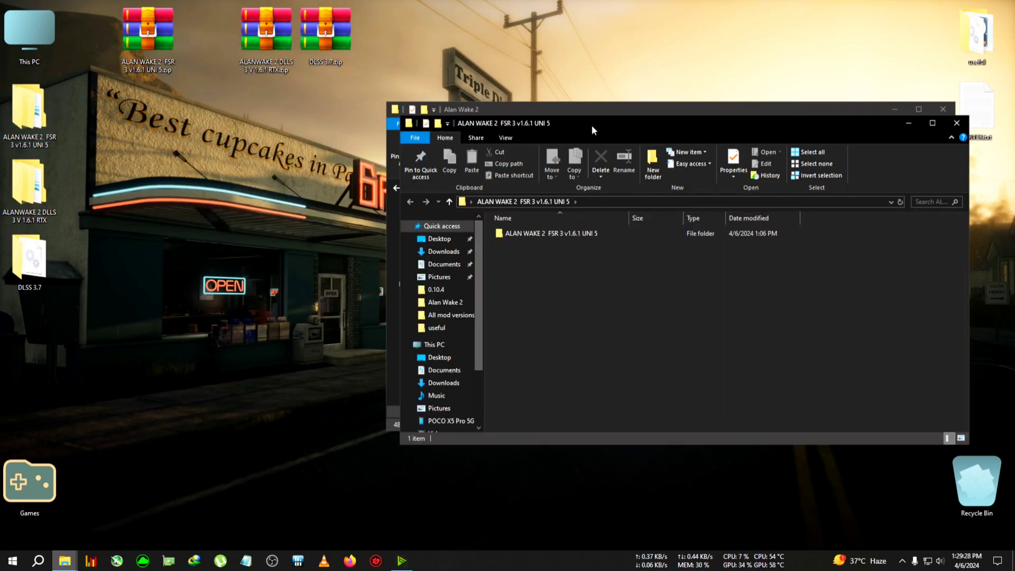
{"action": "left_click_drag", "start_coordinate": [592, 124], "coordinate": [241, 99]}
{"action": "left_click_drag", "start_coordinate": [618, 132], "coordinate": [378, 165]}
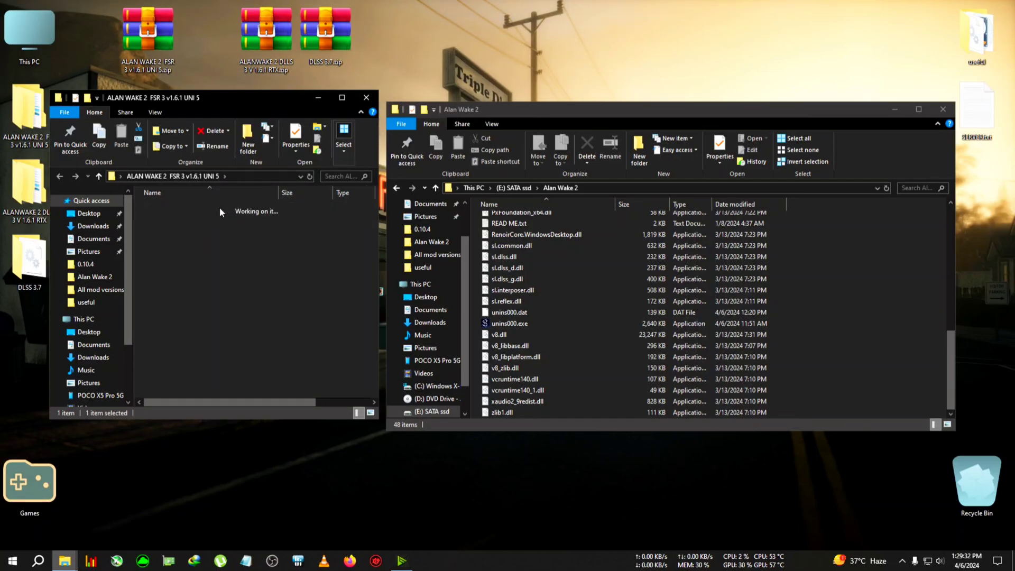
{"action": "double_click", "coordinate": [225, 210]}
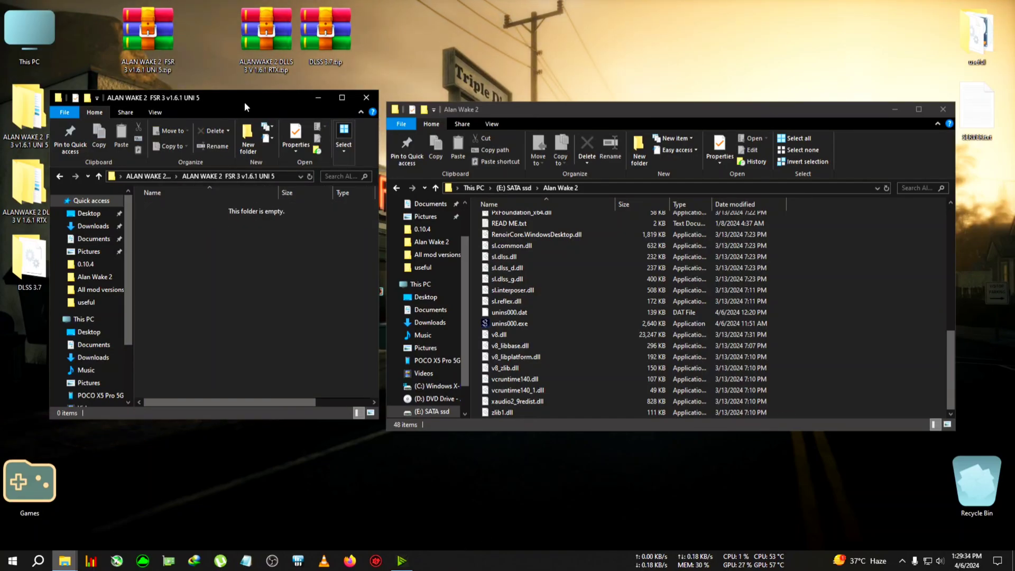
{"action": "left_click", "coordinate": [321, 98]}
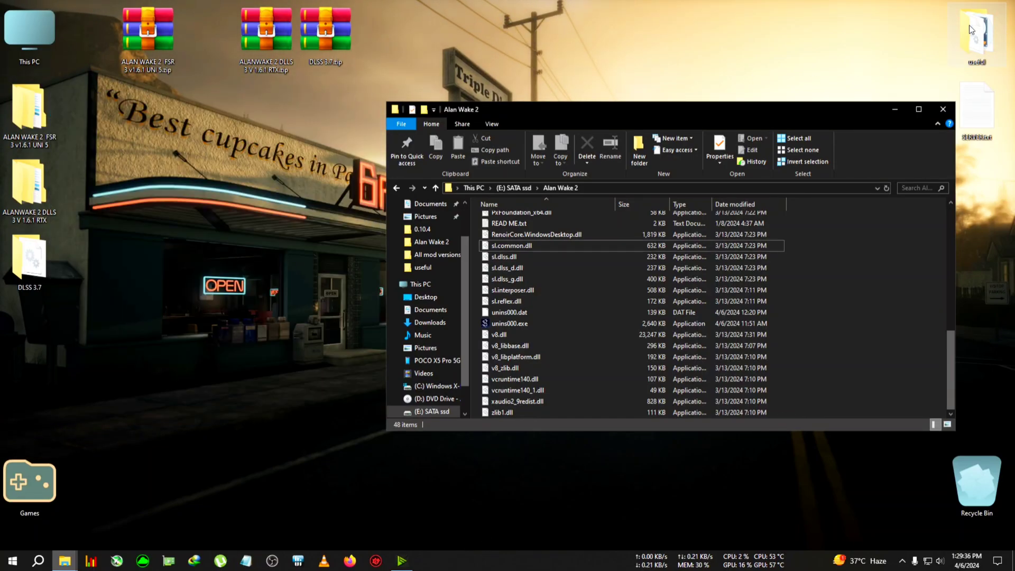
Open the UNI 5 CYBER 2.12 H1 compatible.rar archive from the desktop folder named useful.
{"action": "double_click", "coordinate": [972, 30]}
{"action": "left_click_drag", "start_coordinate": [756, 324], "coordinate": [348, 153]}
{"action": "scroll", "coordinate": [316, 317], "scroll_direction": "up", "scroll_amount": 2}
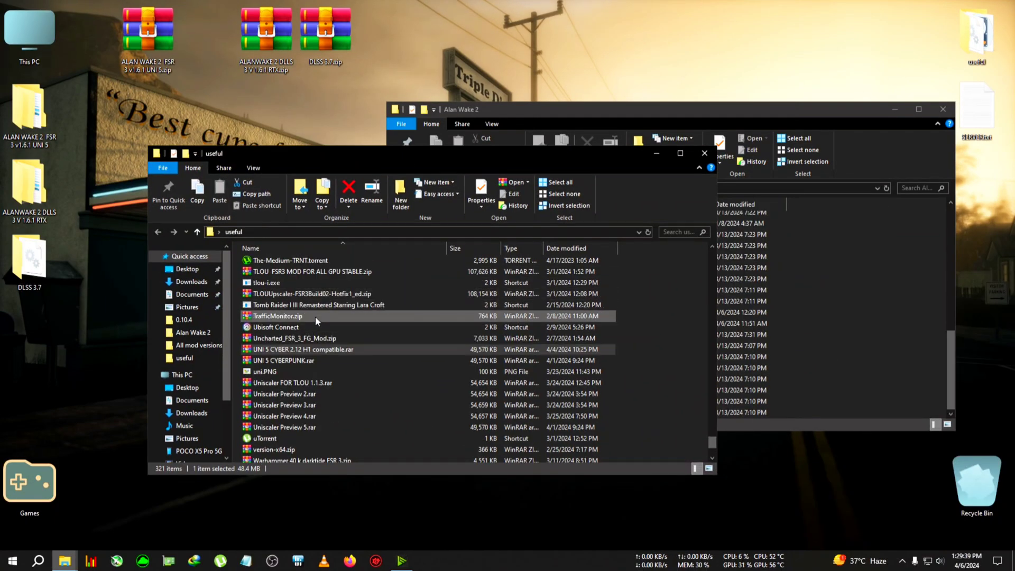
{"action": "double_click", "coordinate": [313, 350]}
Extract the archive's winmm.ini, winmm.dll, Uniscaler.asi, nvngx_dlss.dll and uniscaler folder into the desktop ALAN WAKE 2 FSR 3 v1.6.1 UNI 5 folder, then close it.
{"action": "left_click_drag", "start_coordinate": [562, 297], "coordinate": [525, 245]}
{"action": "left_click_drag", "start_coordinate": [85, 154], "coordinate": [47, 124]}
{"action": "double_click", "coordinate": [571, 231]}
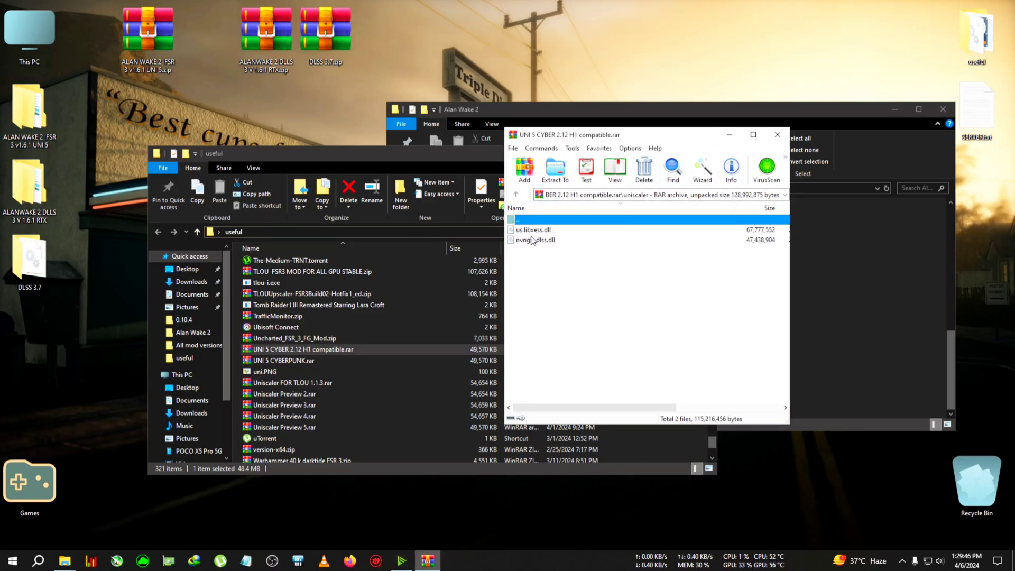
{"action": "left_click_drag", "start_coordinate": [536, 240], "coordinate": [44, 123]}
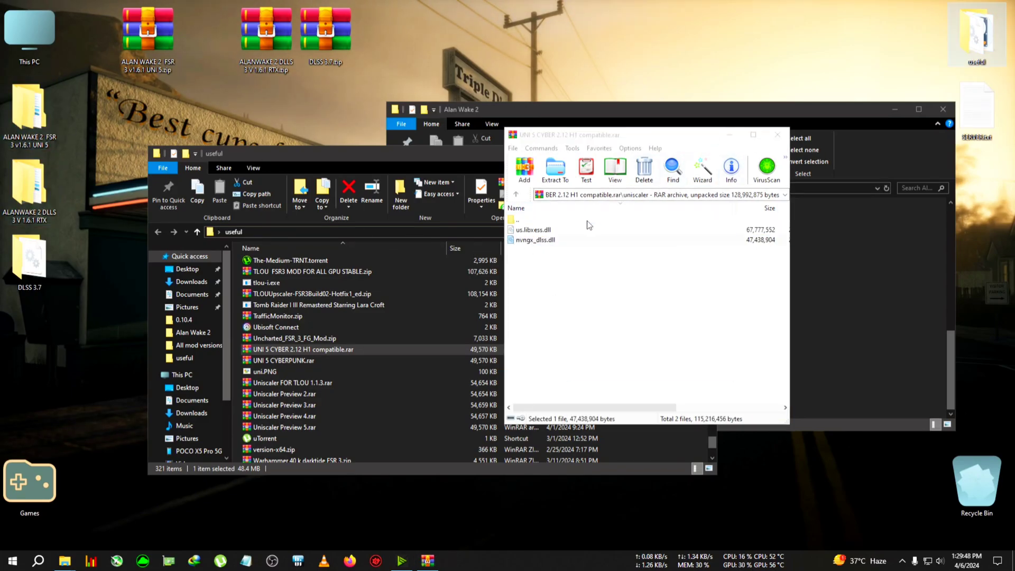
{"action": "left_click_drag", "start_coordinate": [558, 255], "coordinate": [523, 233]}
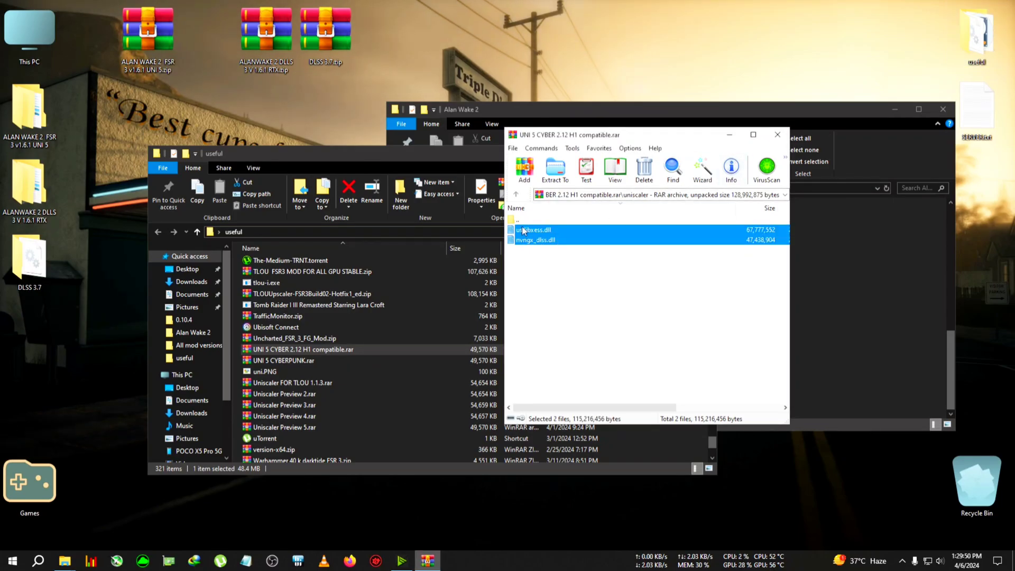
{"action": "key", "text": "BackSpace"}
{"action": "left_click_drag", "start_coordinate": [167, 164], "coordinate": [34, 115]}
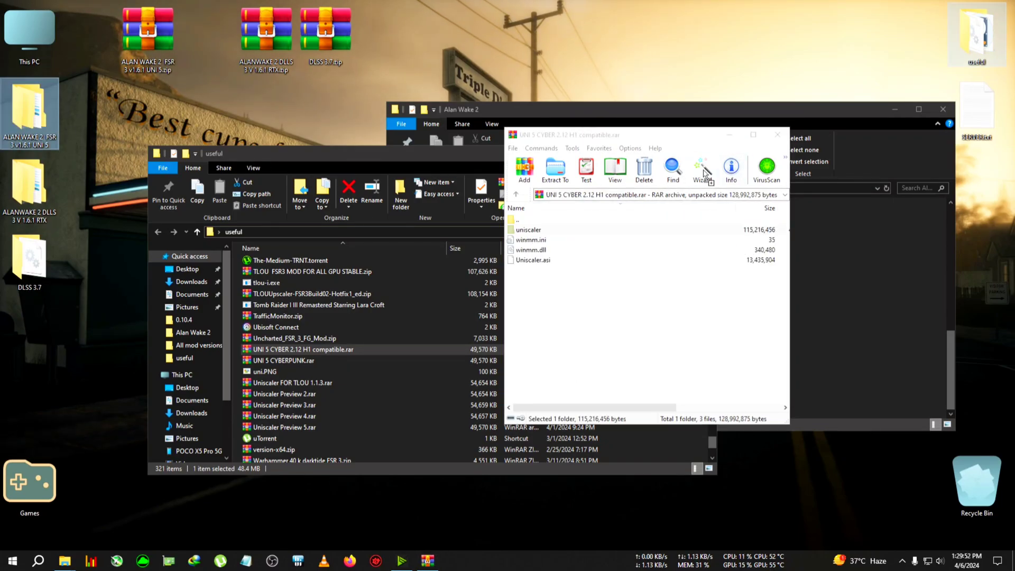
{"action": "left_click", "coordinate": [777, 135]}
{"action": "left_click", "coordinate": [705, 154]}
{"action": "left_click", "coordinate": [705, 154]}
Delete the loose nvngx_dlss.dll and the empty nested folder from the ALAN WAKE 2 FSR 3 v1.6.1 UNI 5 folder.
{"action": "double_click", "coordinate": [29, 114]}
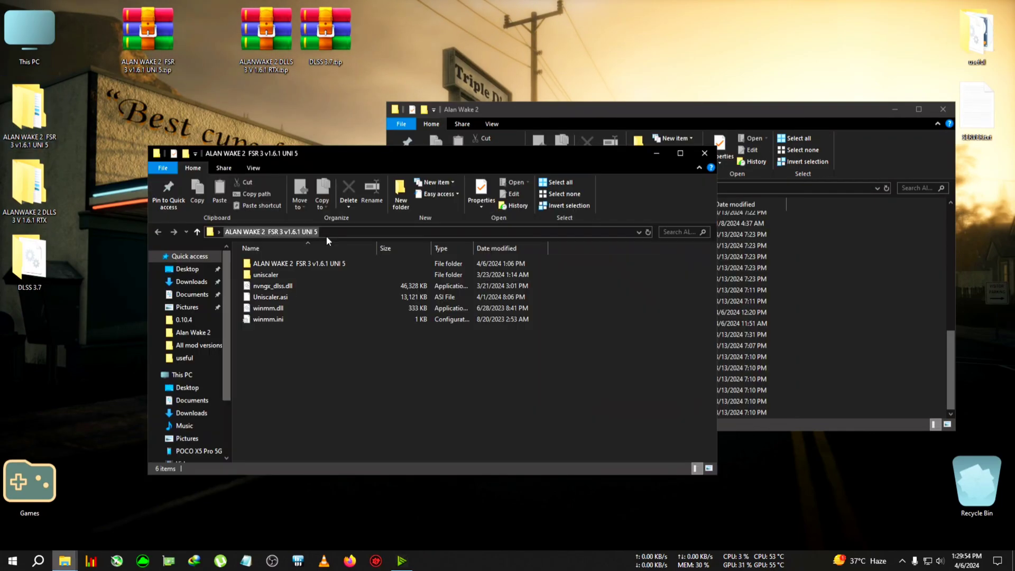
{"action": "key", "text": "Delete"}
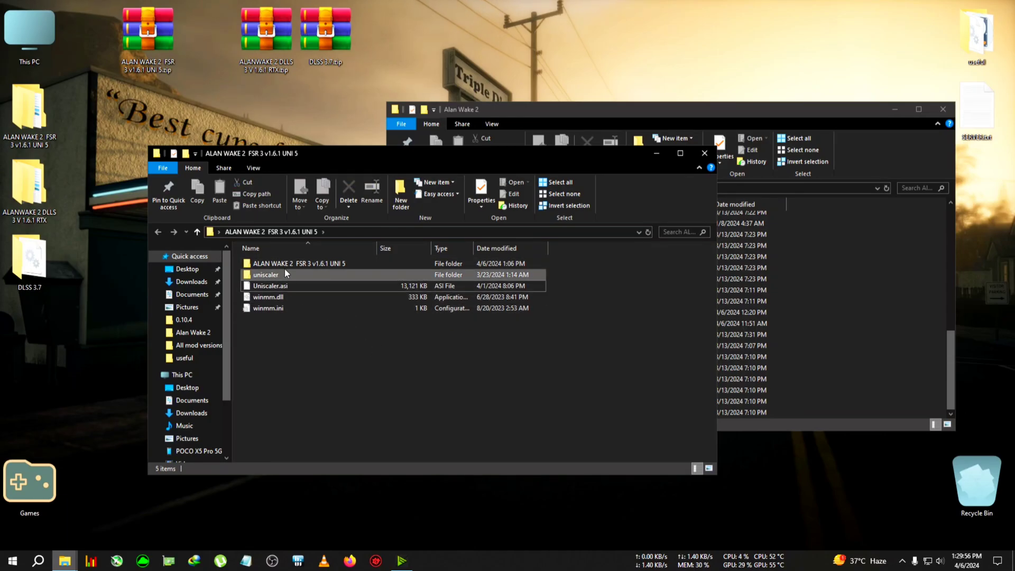
{"action": "left_click", "coordinate": [285, 264]}
{"action": "key", "text": "Delete"}
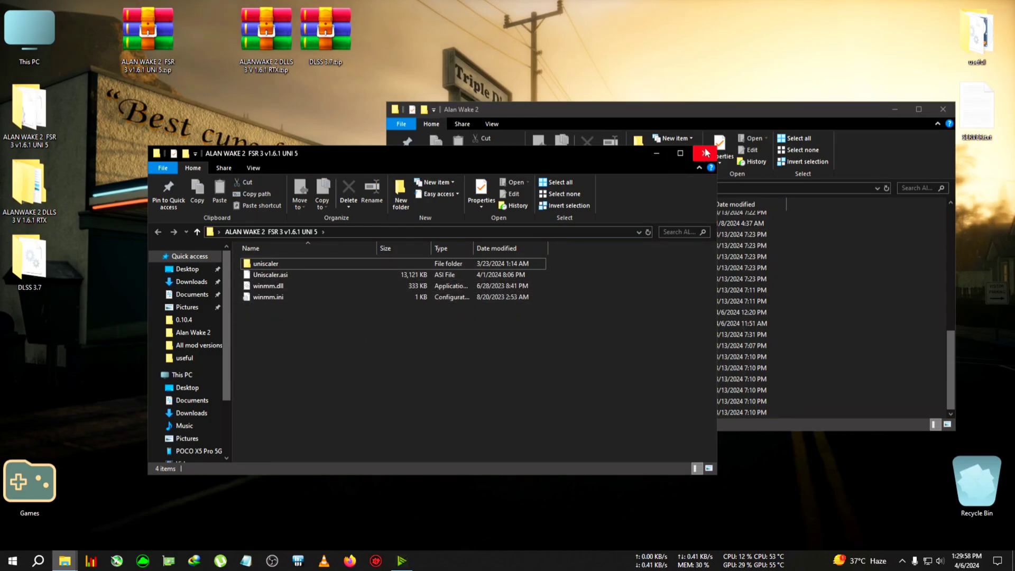
Delete the old FSR 3 mod zip from the desktop and compress the updated mod folder into a new zip archive.
{"action": "left_click", "coordinate": [704, 153]}
{"action": "key", "text": "Delete"}
{"action": "right_click", "coordinate": [30, 80]}
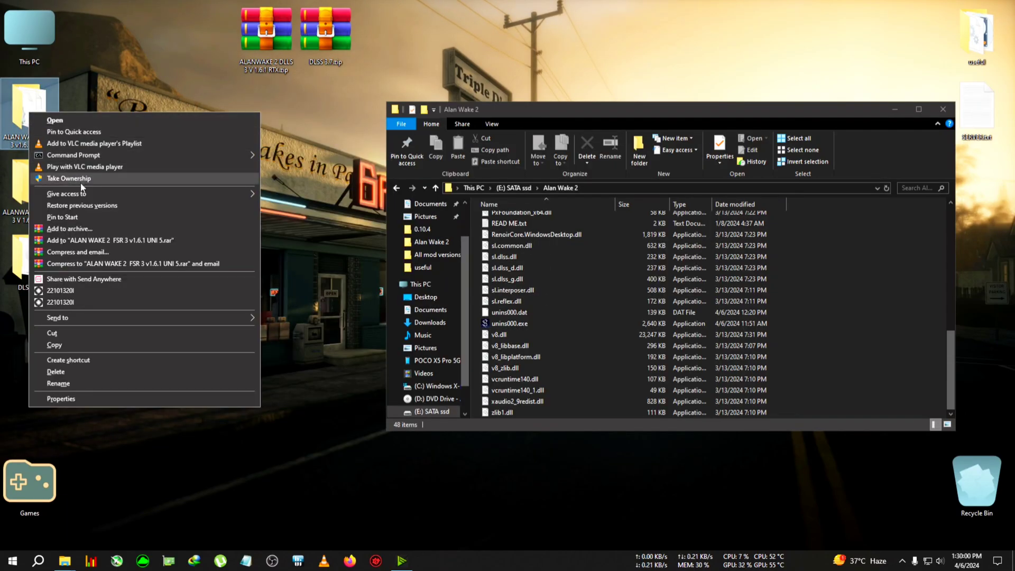
{"action": "left_click", "coordinate": [79, 226]}
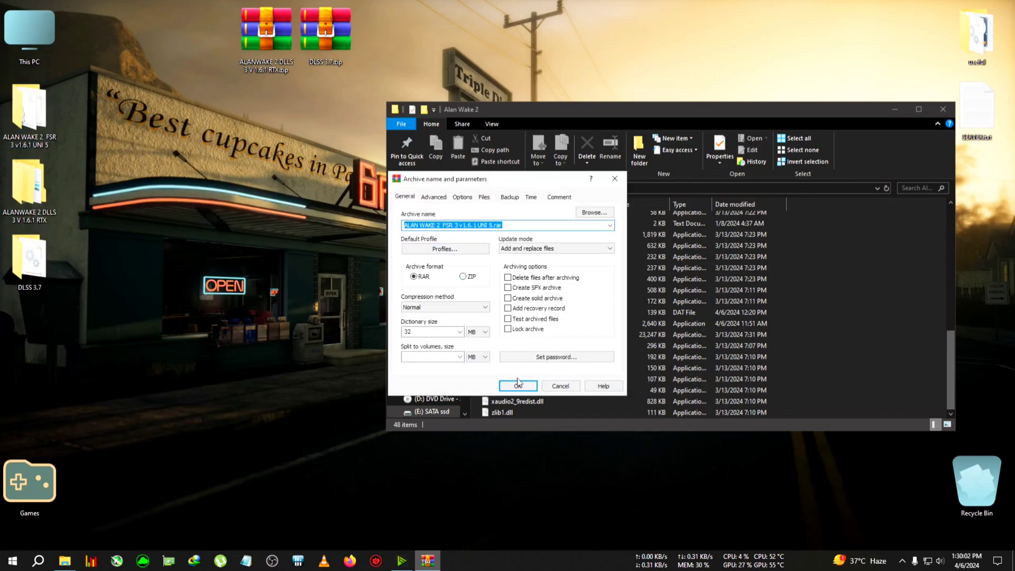
{"action": "left_click", "coordinate": [517, 385]}
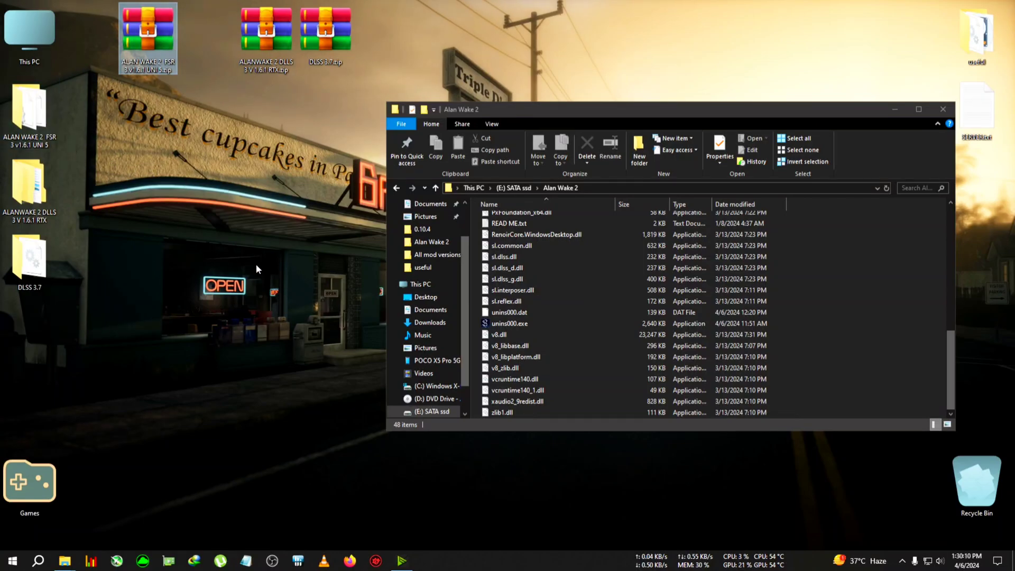
Open the ALAN WAKE 2 FSR 3 v1.6.1 UNI 5 folder beside the game folder and check its mod files and uniscaler subfolder.
{"action": "double_click", "coordinate": [29, 111]}
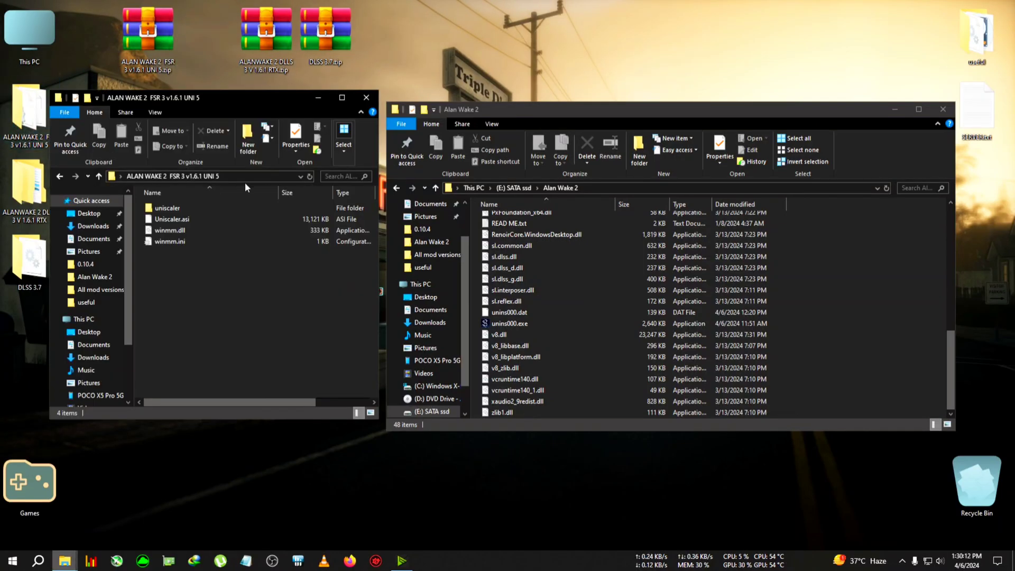
{"action": "mouse_move", "coordinate": [214, 100]}
{"action": "left_mouse_down"}
{"action": "mouse_move", "coordinate": [226, 116]}
{"action": "mouse_move", "coordinate": [217, 114]}
{"action": "left_mouse_up"}
{"action": "left_click_drag", "start_coordinate": [239, 298], "coordinate": [179, 232]}
{"action": "right_click", "coordinate": [266, 246]}
{"action": "left_click", "coordinate": [334, 420]}
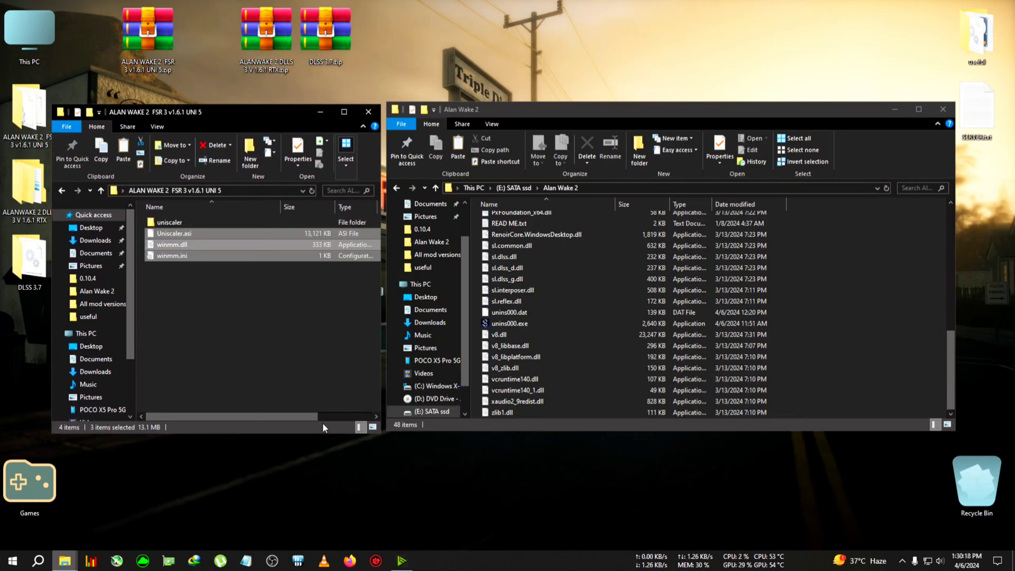
{"action": "double_click", "coordinate": [177, 224]}
{"action": "left_click_drag", "start_coordinate": [285, 288], "coordinate": [175, 231]}
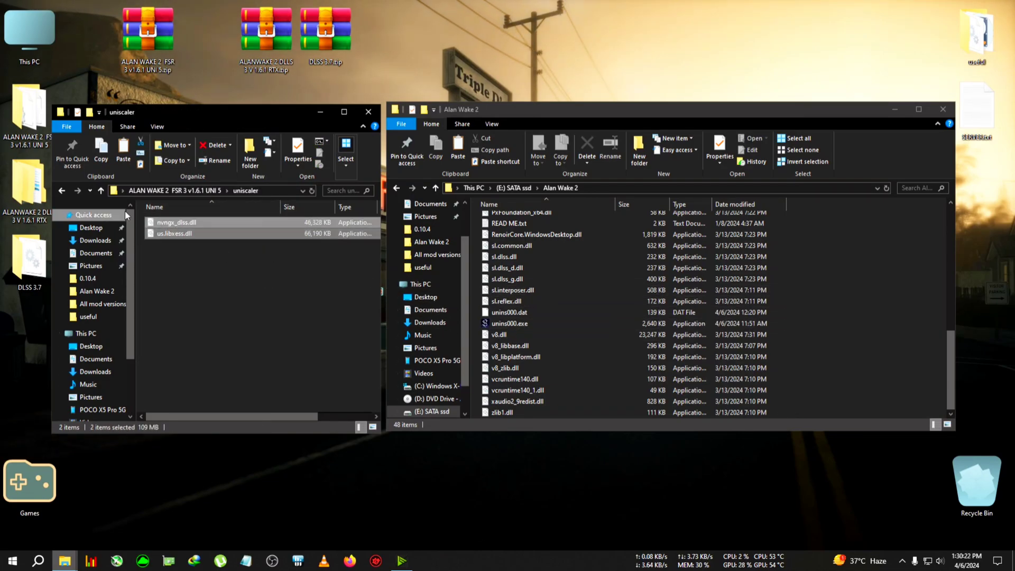
{"action": "left_click", "coordinate": [67, 190]}
Copy Uniscaler.asi, winmm.dll and winmm.ini from the mod folder into the Alan Wake 2 game folder.
{"action": "left_click_drag", "start_coordinate": [317, 305], "coordinate": [186, 241]}
{"action": "right_click", "coordinate": [186, 240]}
{"action": "left_click", "coordinate": [226, 416]}
{"action": "right_click", "coordinate": [862, 285]}
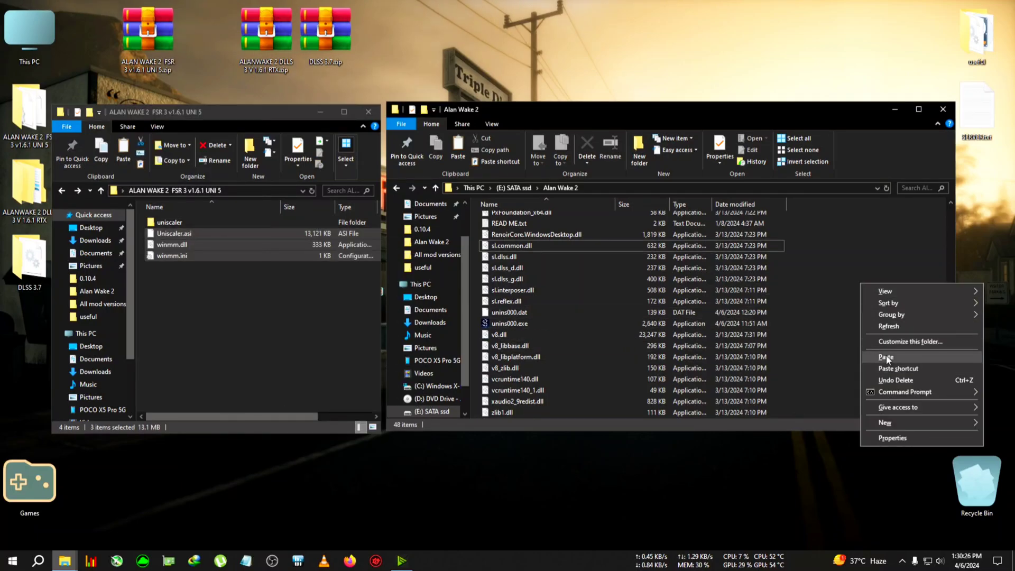
{"action": "left_click", "coordinate": [886, 358]}
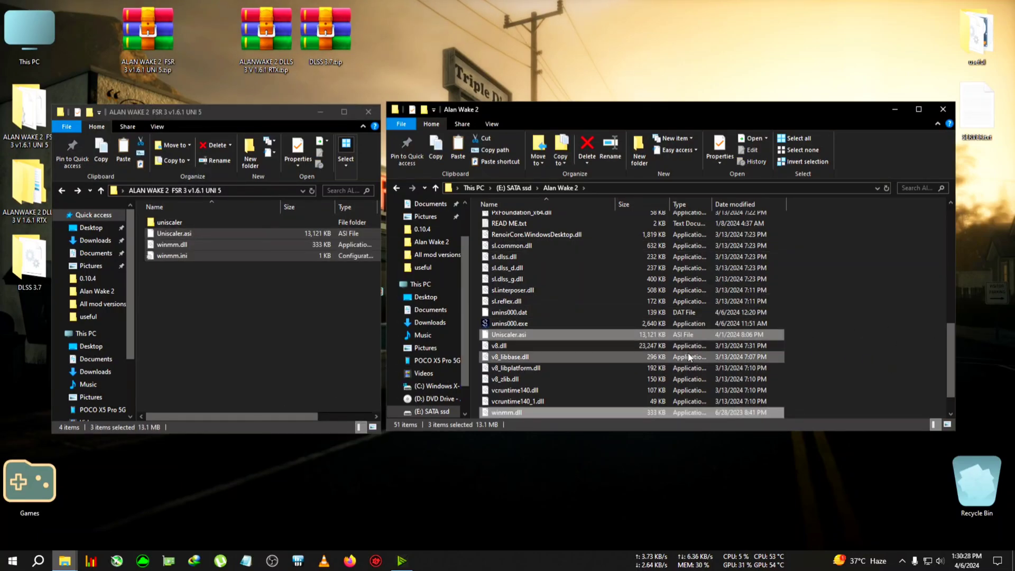
Check nvngx_dlss.dll and us.libxess.dll in the uniscaler subfolder, and launch AlanWake2.exe from the game folder.
{"action": "double_click", "coordinate": [213, 226]}
{"action": "left_click_drag", "start_coordinate": [230, 279], "coordinate": [191, 227]}
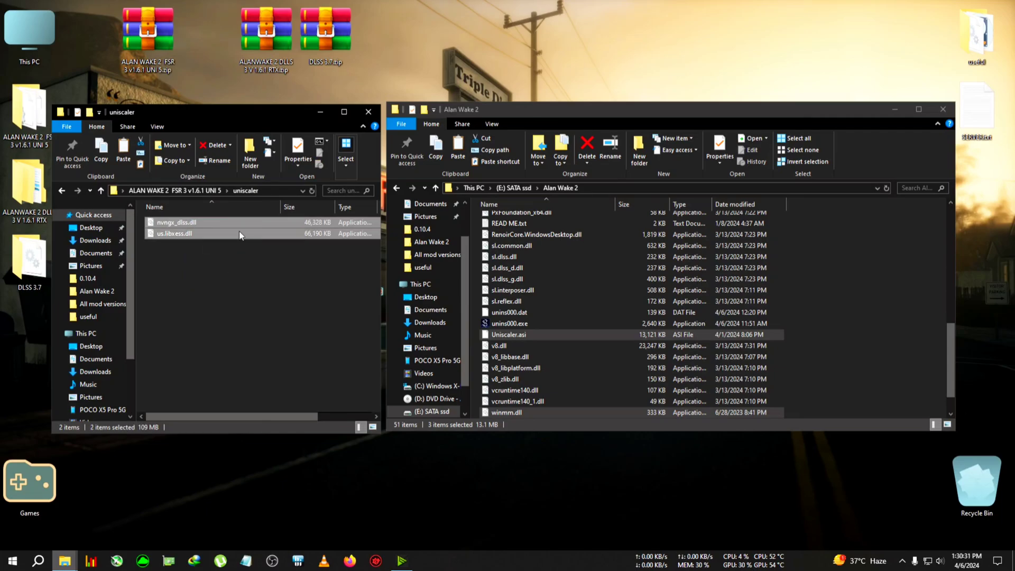
{"action": "left_click", "coordinate": [949, 339]}
{"action": "scroll", "coordinate": [949, 336], "scroll_direction": "up", "scroll_amount": 10}
{"action": "left_click", "coordinate": [526, 254]}
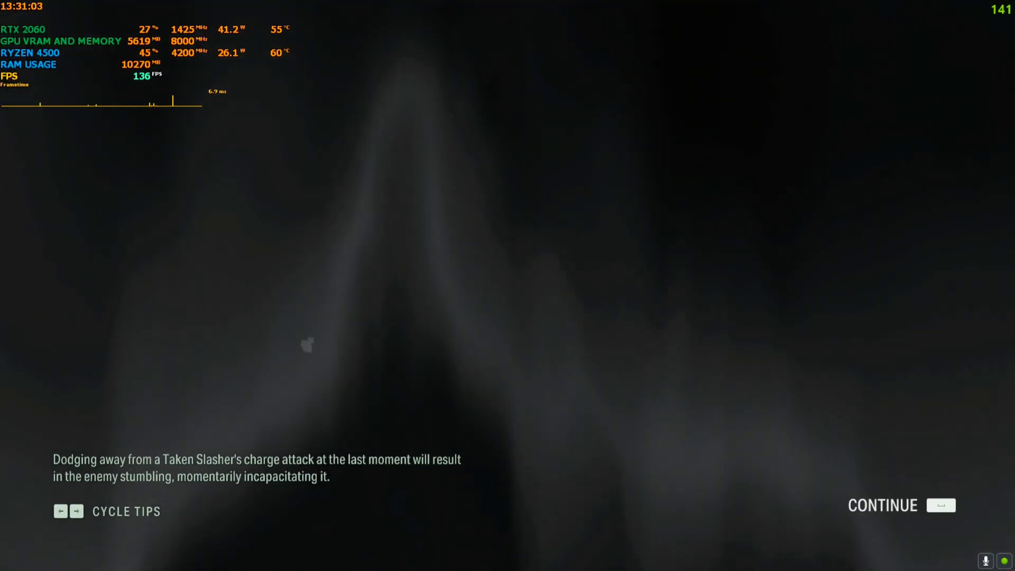
Continue past the loading screen and run the character along the street to check performance with the FSR 3 mod.
{"action": "key", "text": "space"}
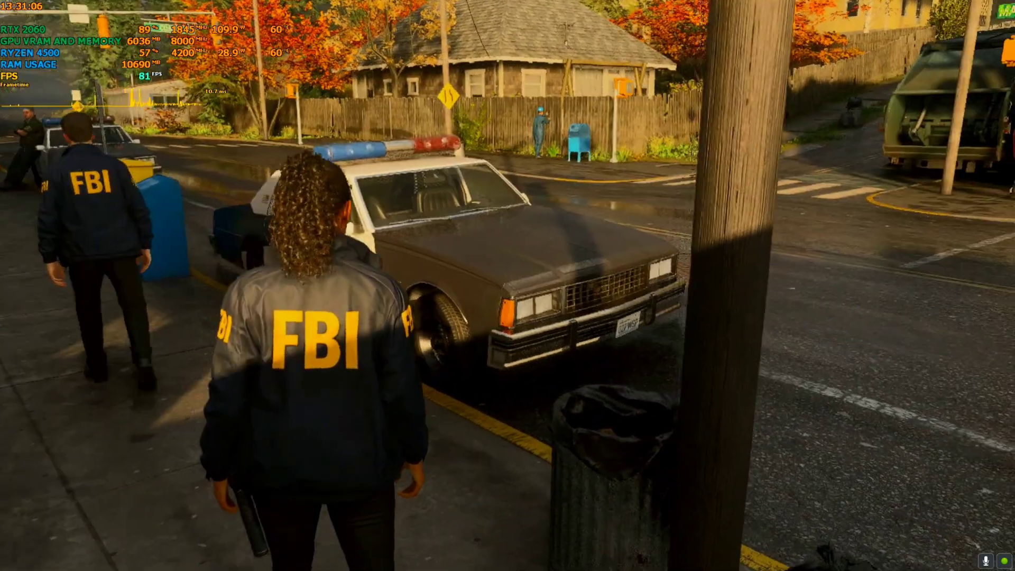
{"action": "key", "text": "w"}
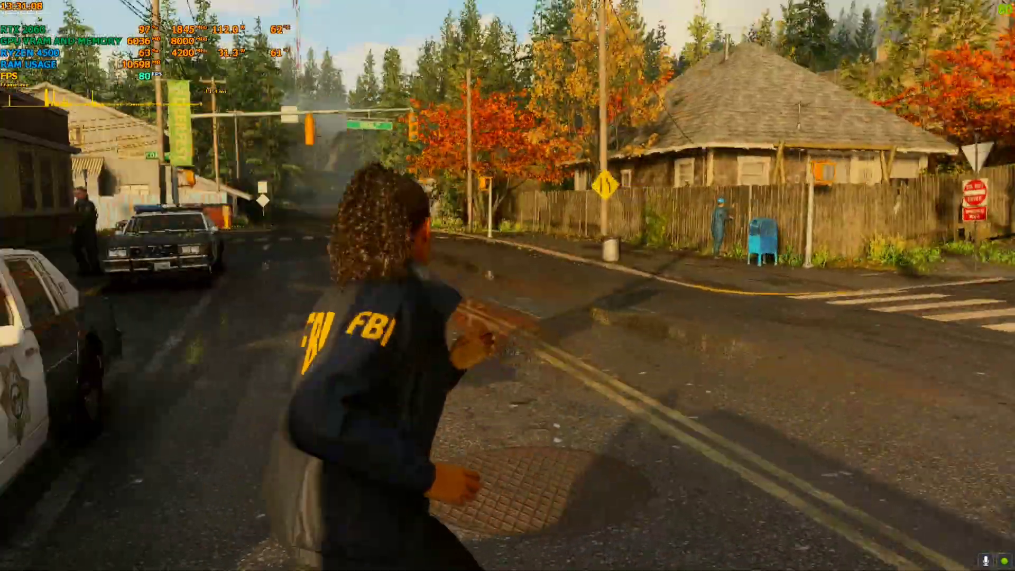
{"action": "key", "text": "a"}
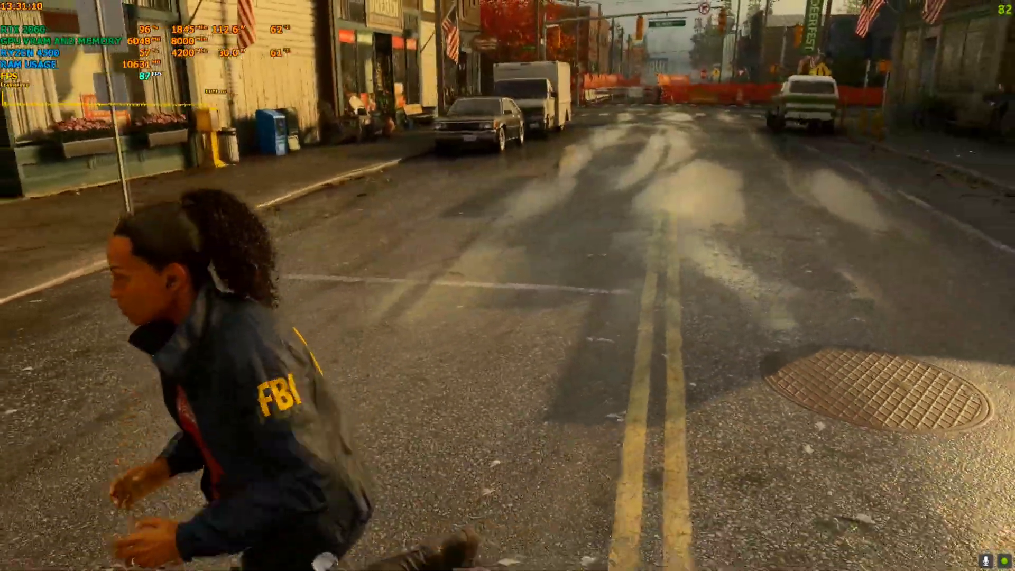
{"action": "key", "text": "w"}
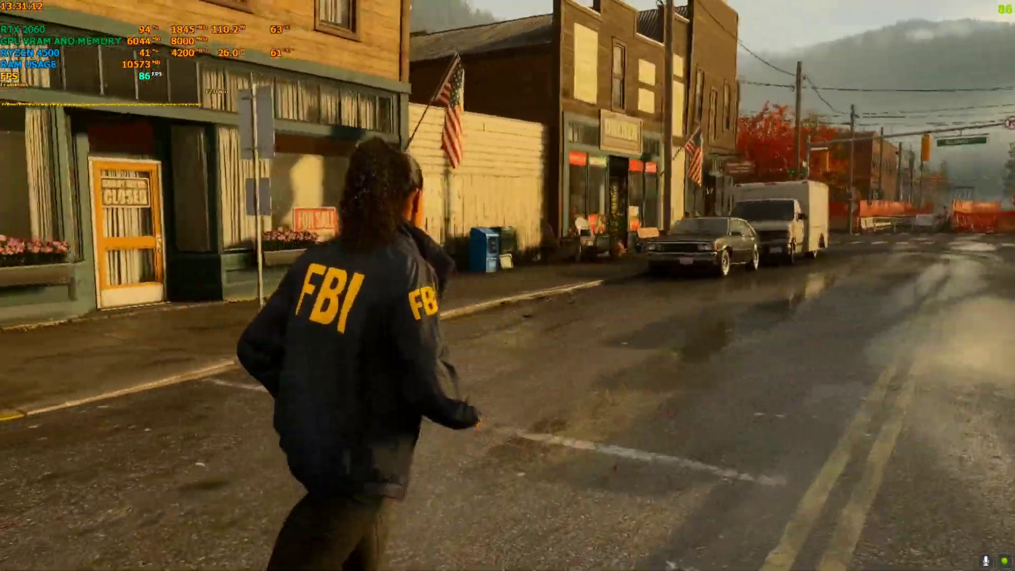
Run the character around the intersection and face back up the main street to test the frame rate.
{"action": "key", "text": "w"}
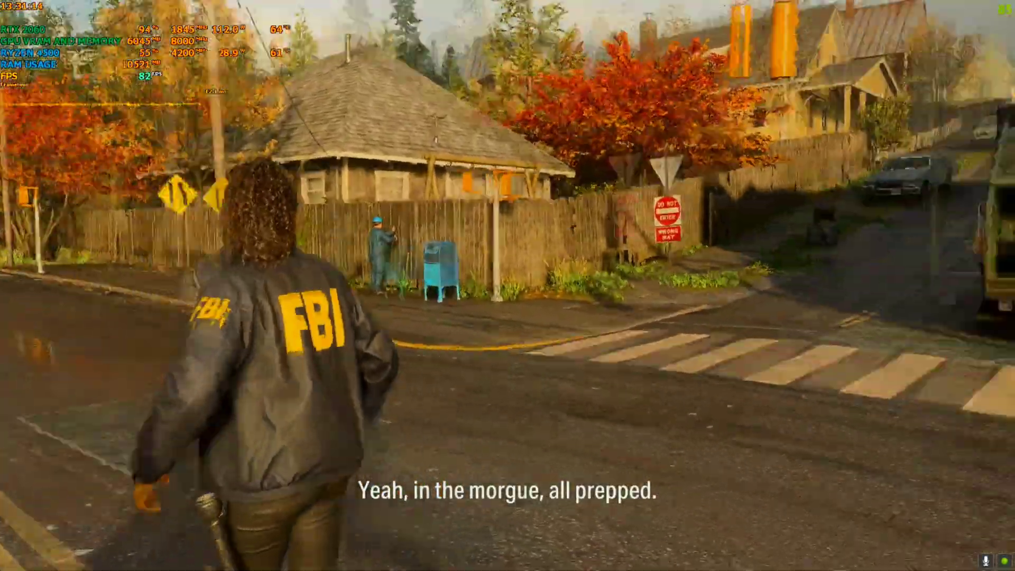
{"action": "key", "text": "w"}
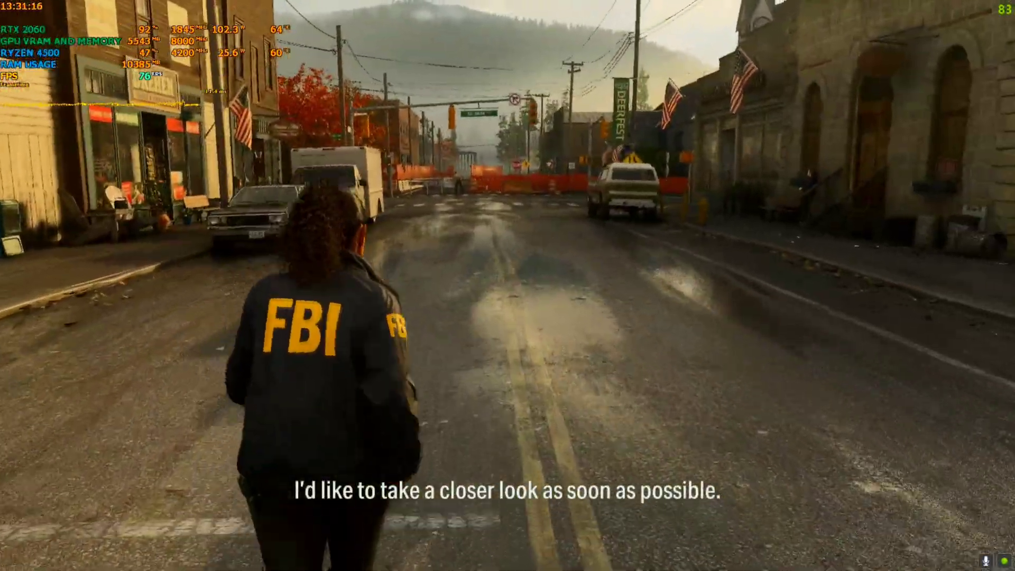
Check the render resolution, resolution upscaling and DLSS Frame Generation settings in the graphics options, and return to the game.
{"action": "key", "text": "Escape"}
{"action": "left_click", "coordinate": [134, 271]}
{"action": "left_click", "coordinate": [443, 60]}
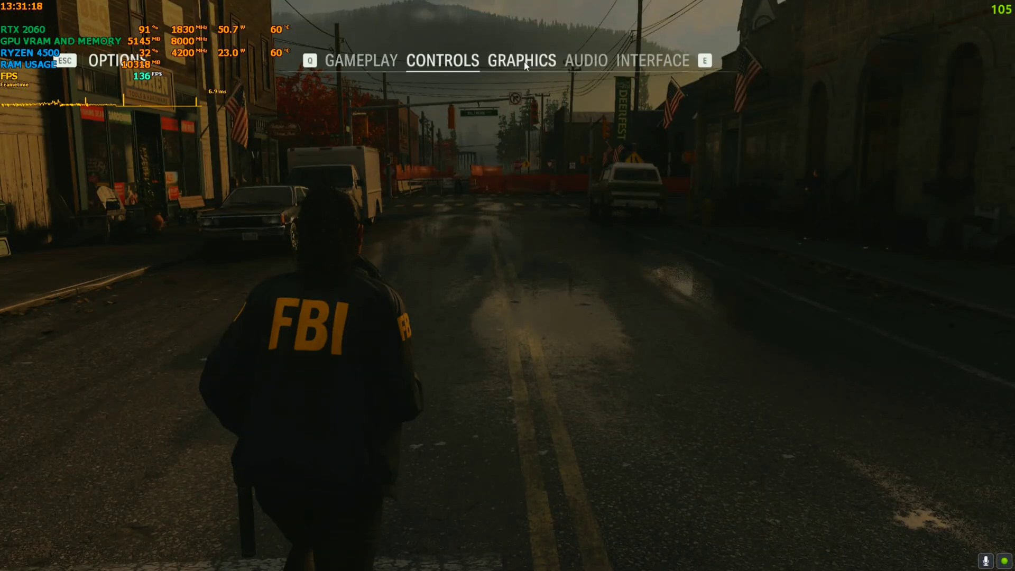
{"action": "left_click", "coordinate": [525, 63]}
{"action": "left_click", "coordinate": [462, 64]}
{"action": "left_click", "coordinate": [517, 62]}
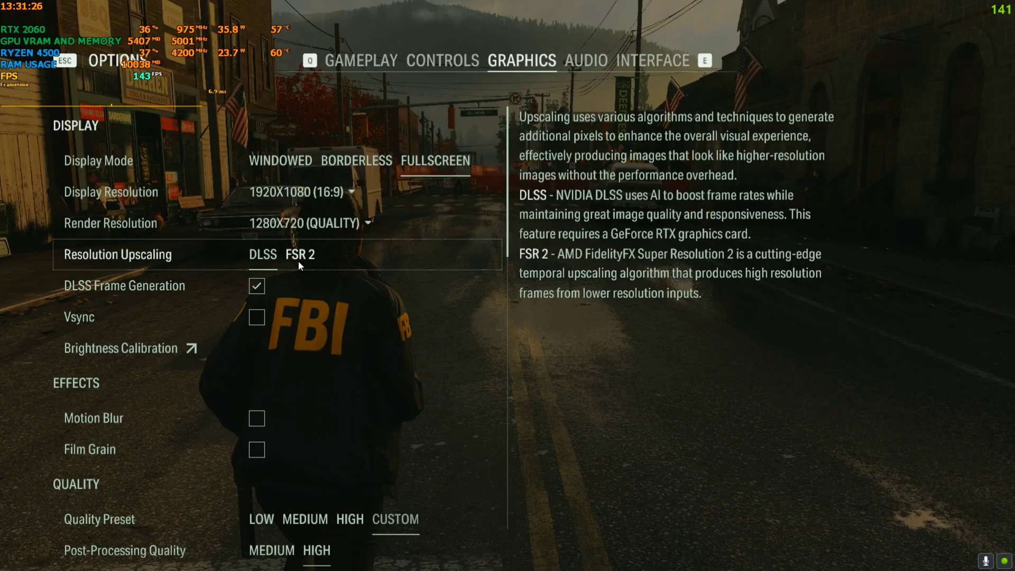
{"action": "key", "text": "Escape"}
{"action": "key", "text": "Escape"}
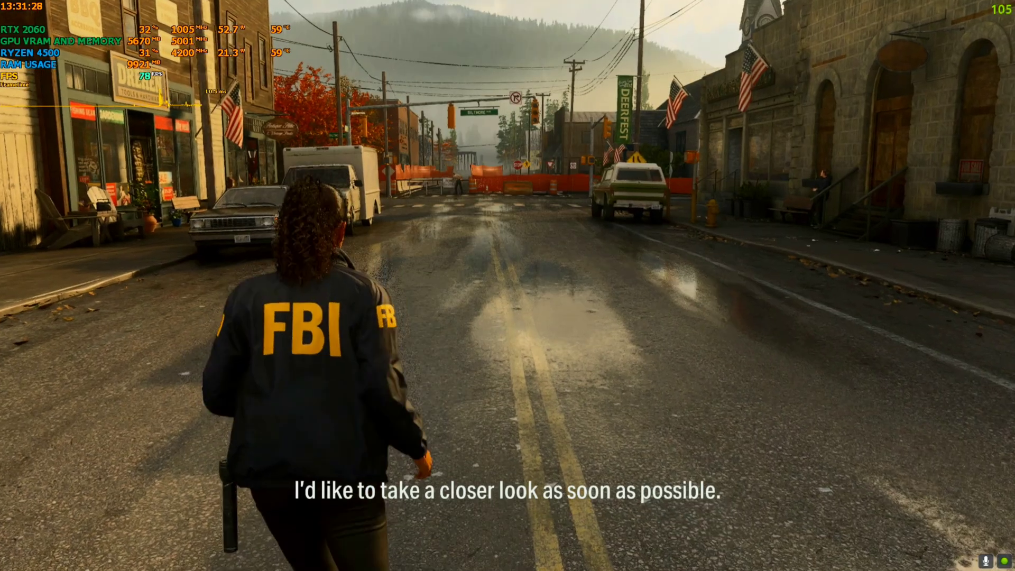
Run the character up the main street toward the orange barriers while turning the view to check performance.
{"action": "key", "text": "w"}
{"action": "key", "text": "w"}
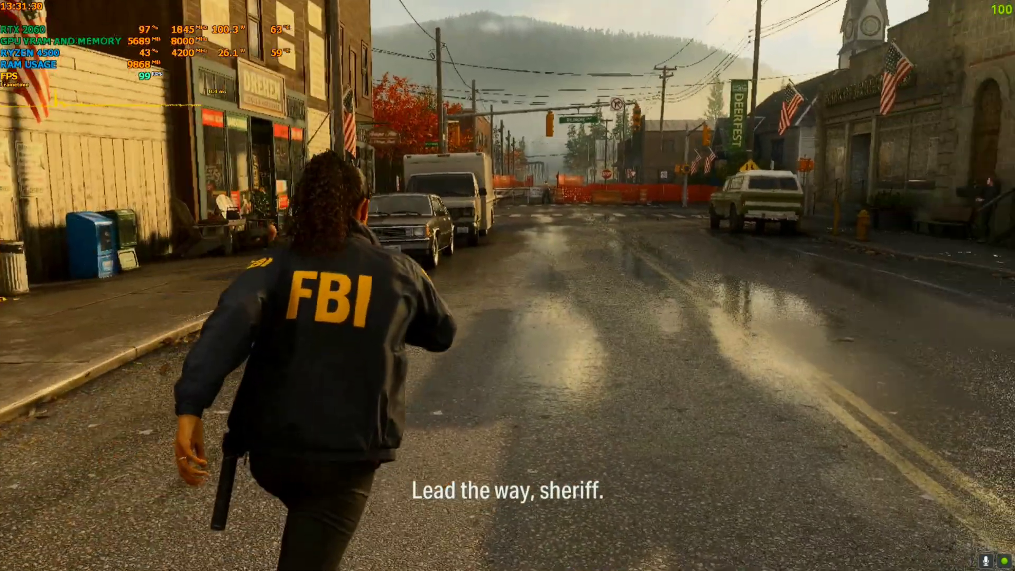
{"action": "key", "text": "d"}
{"action": "key", "text": "w"}
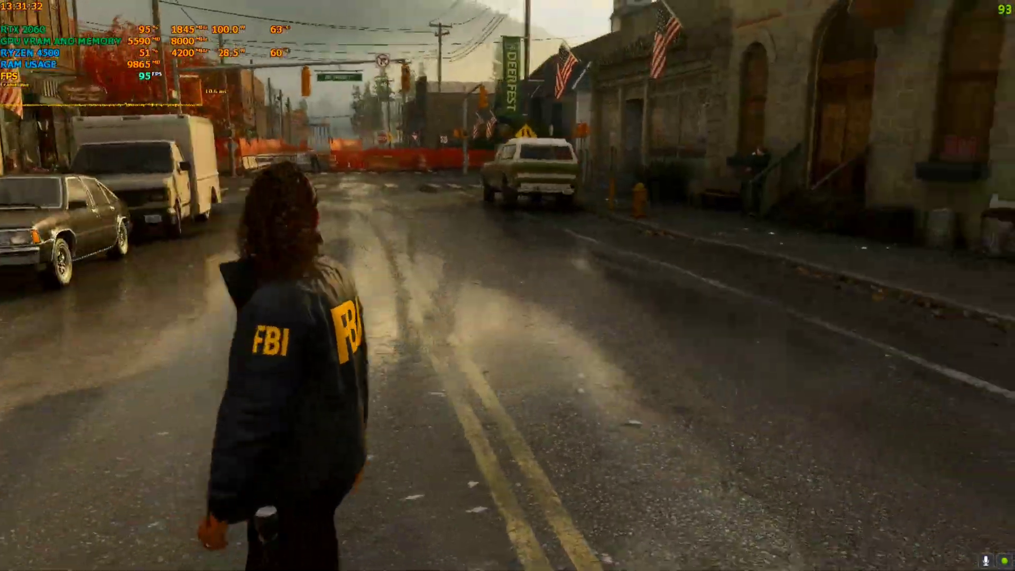